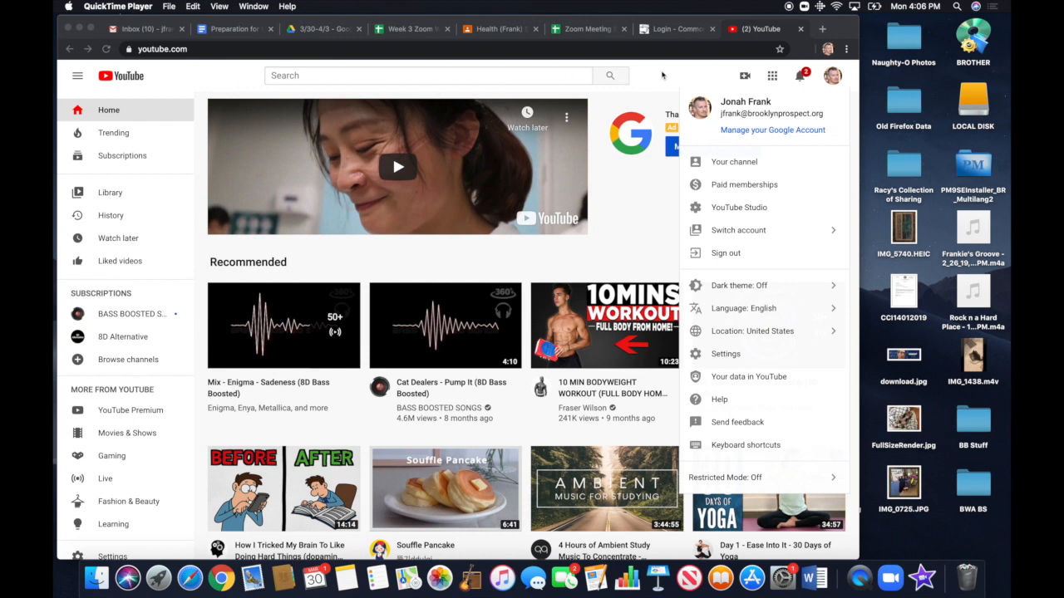
Check which Google account is signed in to YouTube, closing the account details when finished
{"action": "left_click", "coordinate": [839, 76]}
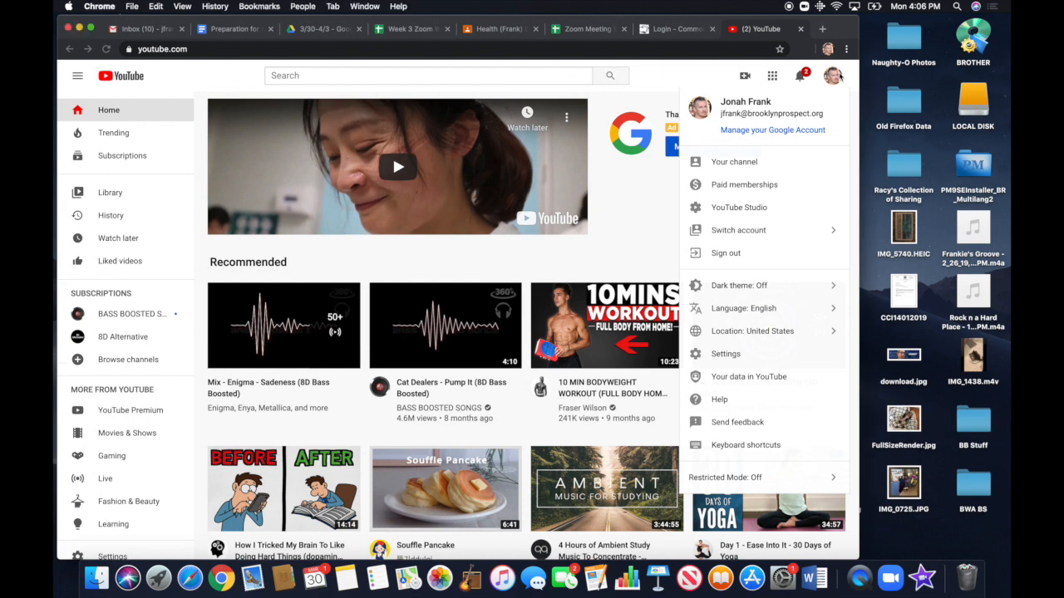
{"action": "left_click", "coordinate": [834, 78]}
{"action": "left_click", "coordinate": [834, 78]}
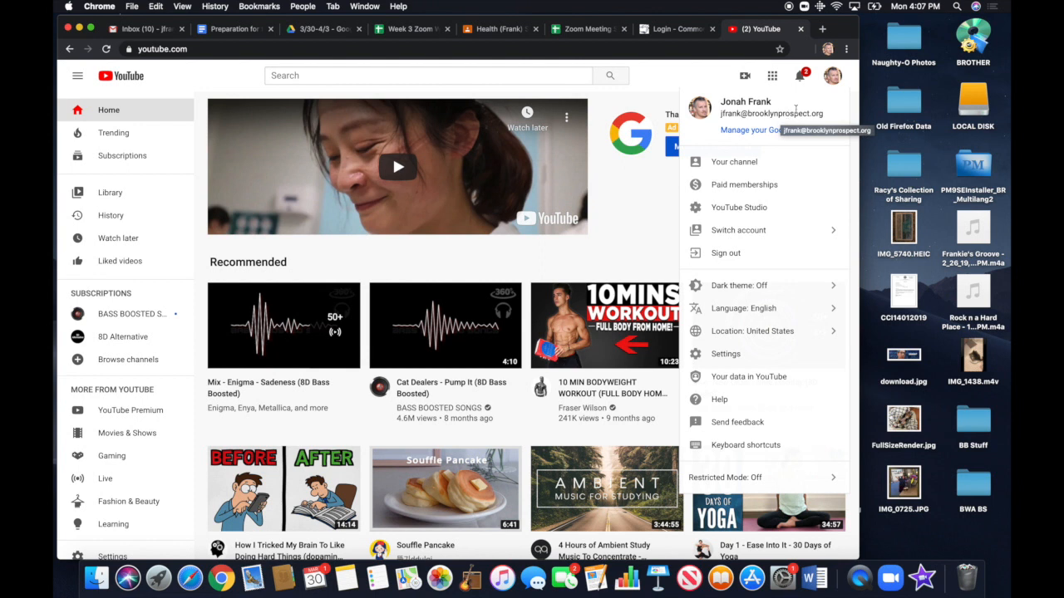
{"action": "left_click", "coordinate": [831, 82]}
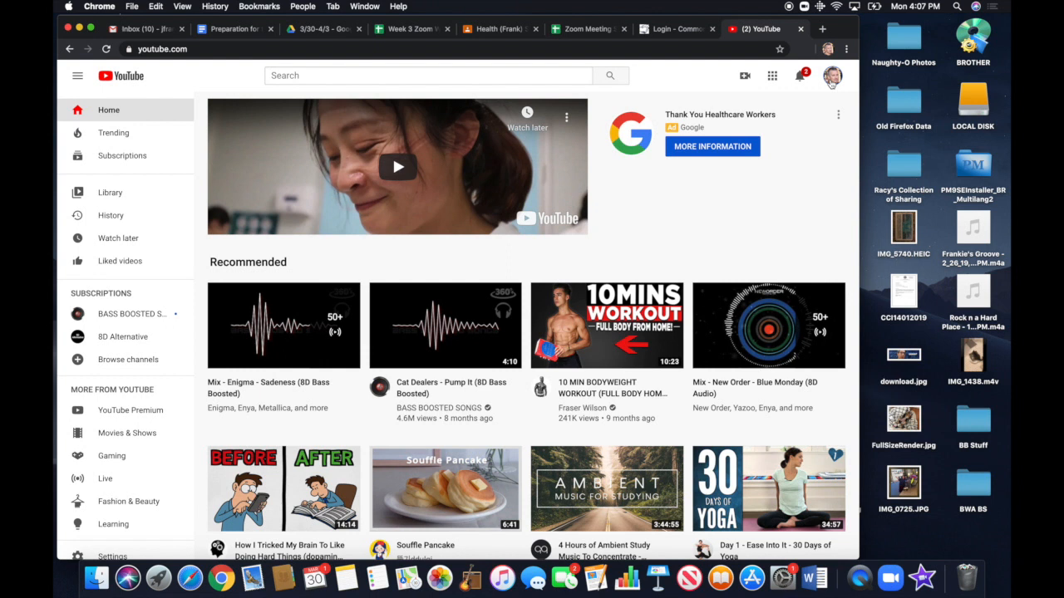
Open iMovie from the Applications folder and create a new Movie project
{"action": "left_click", "coordinate": [96, 579]}
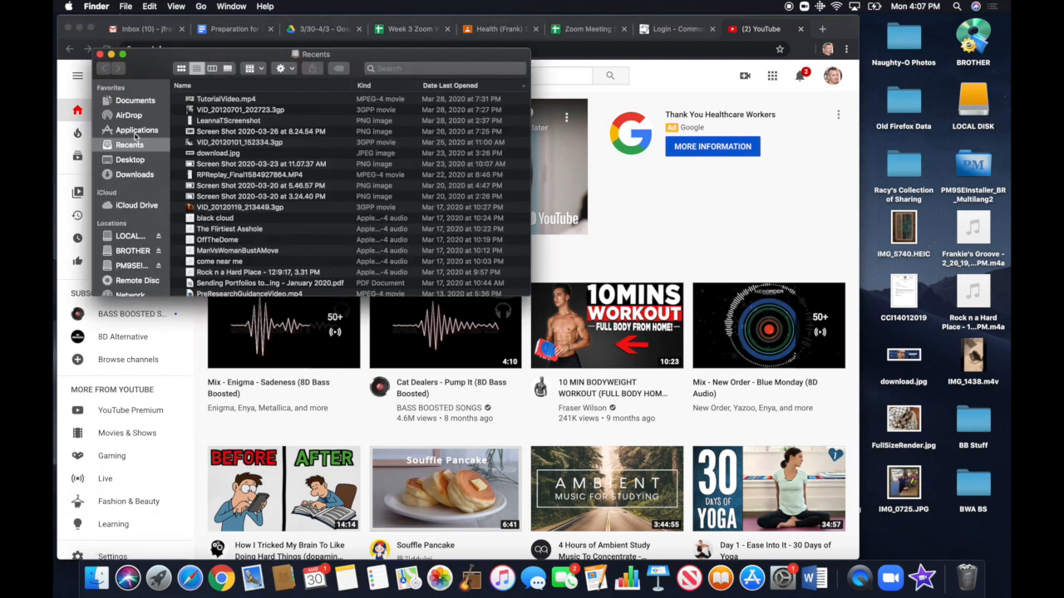
{"action": "left_click", "coordinate": [137, 131]}
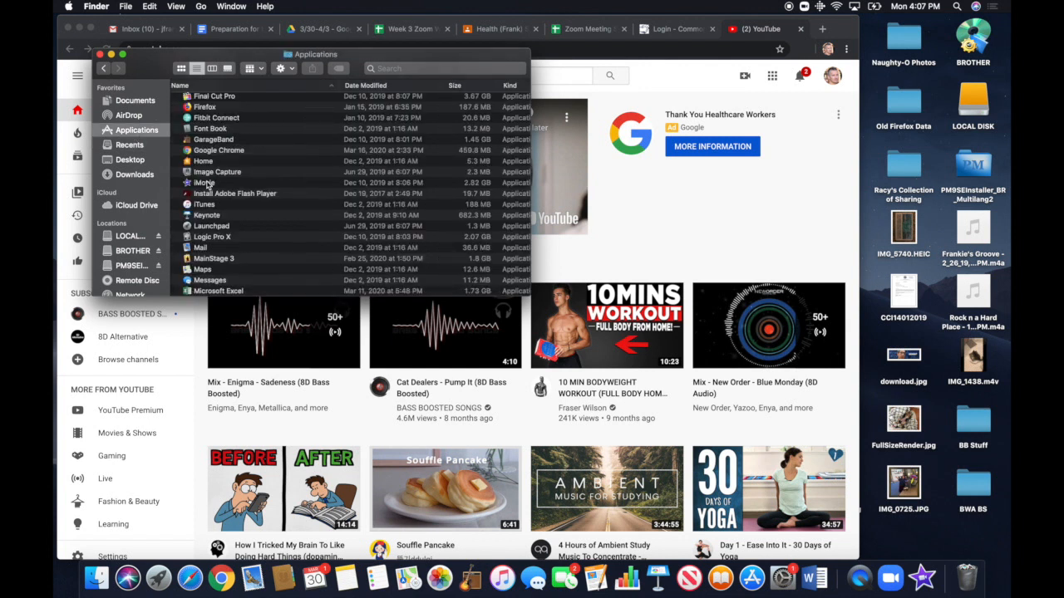
{"action": "double_click", "coordinate": [205, 183]}
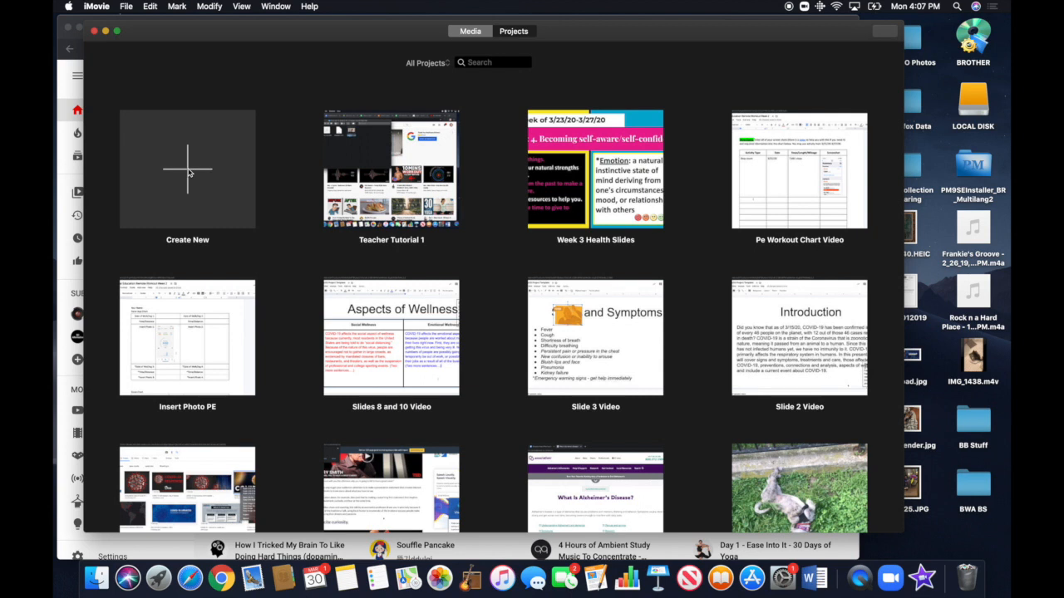
{"action": "left_click", "coordinate": [189, 172]}
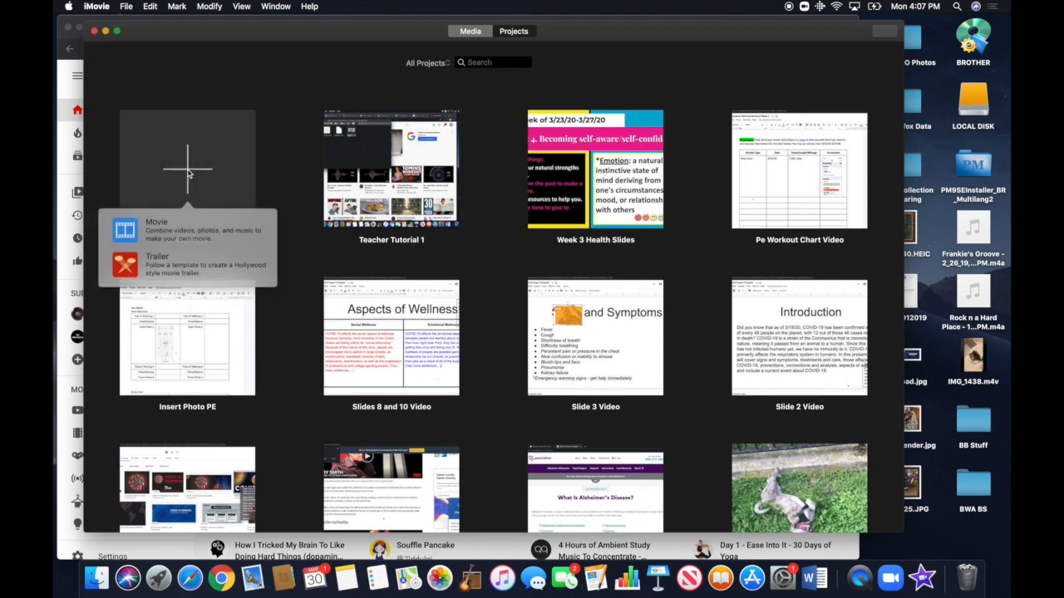
{"action": "left_click", "coordinate": [180, 227]}
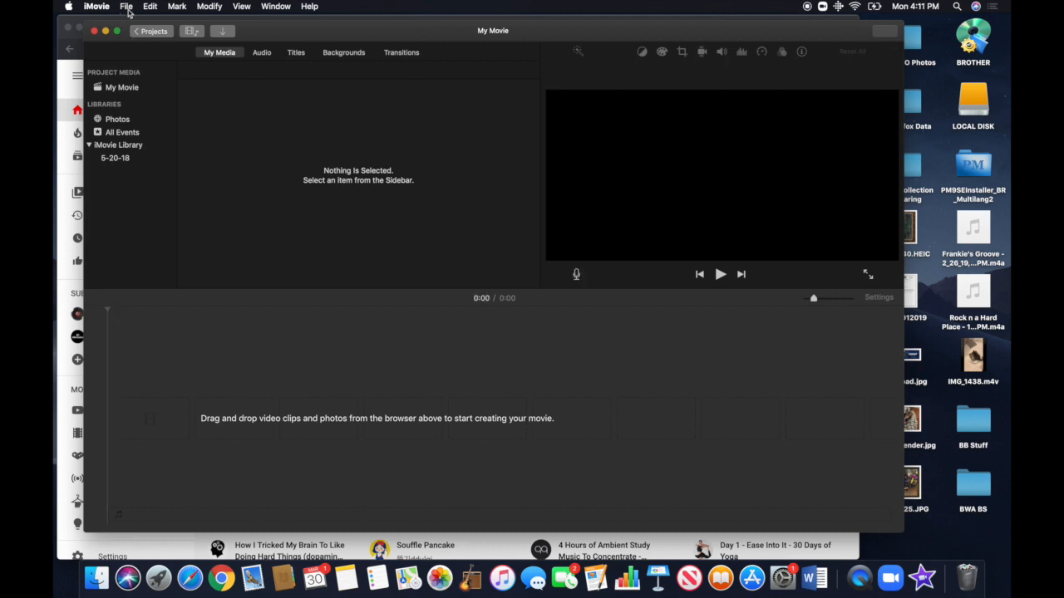
Import TutorialVideo.mp4 from the 2020-03-19 13.59.24 recording folder in Documents > Zoom into the project media
{"action": "left_click", "coordinate": [127, 7]}
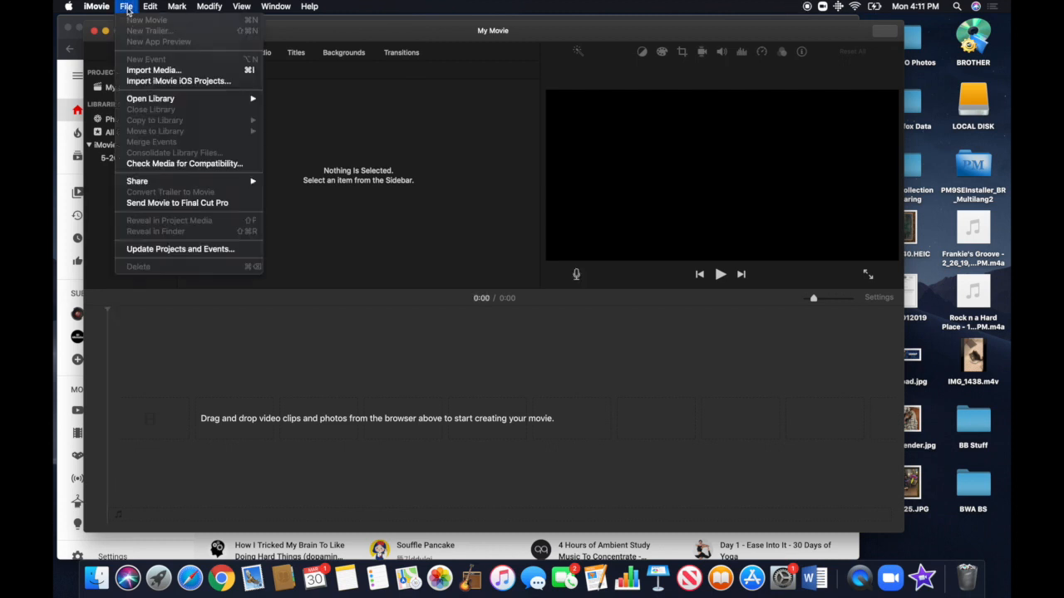
{"action": "left_click", "coordinate": [154, 71]}
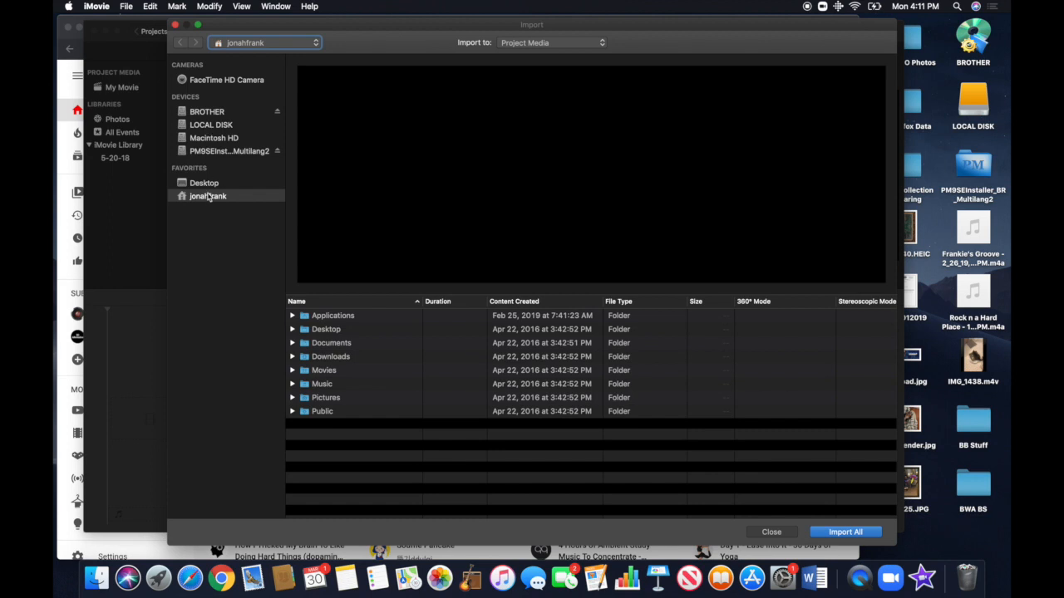
{"action": "left_click", "coordinate": [212, 198]}
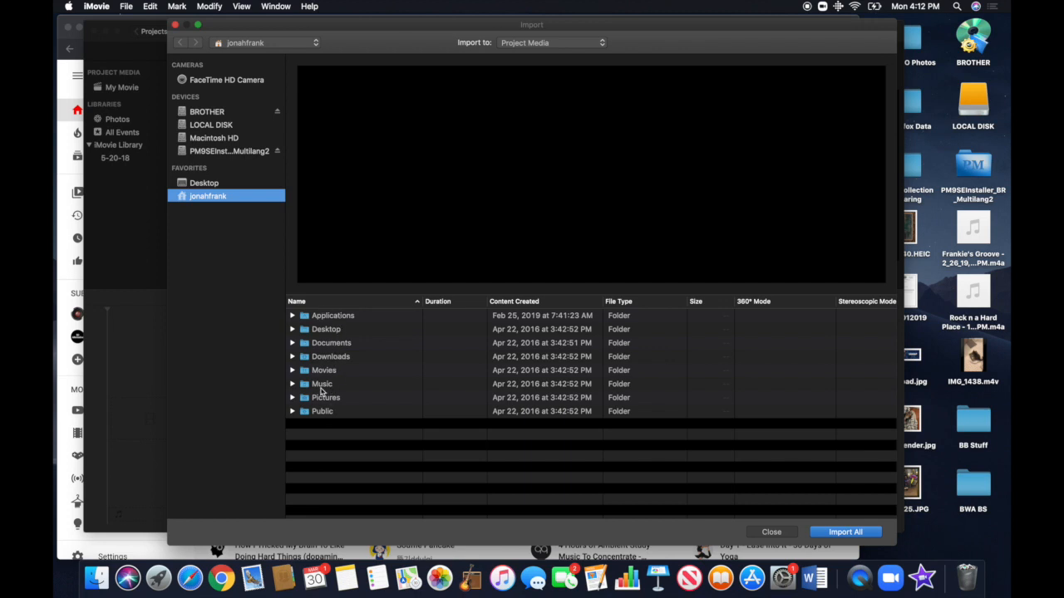
{"action": "left_click", "coordinate": [293, 343]}
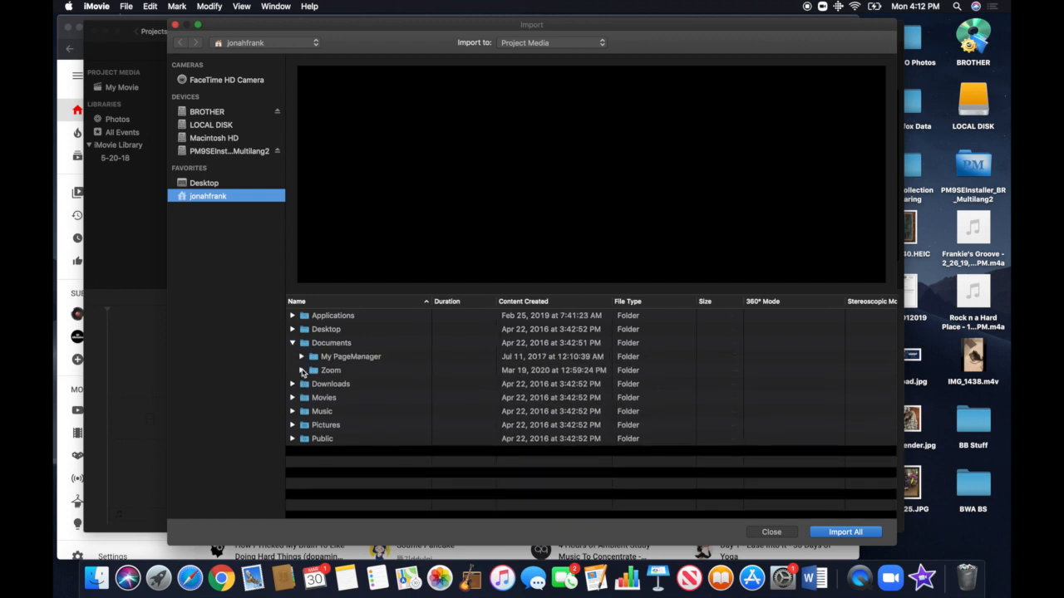
{"action": "left_click", "coordinate": [301, 370]}
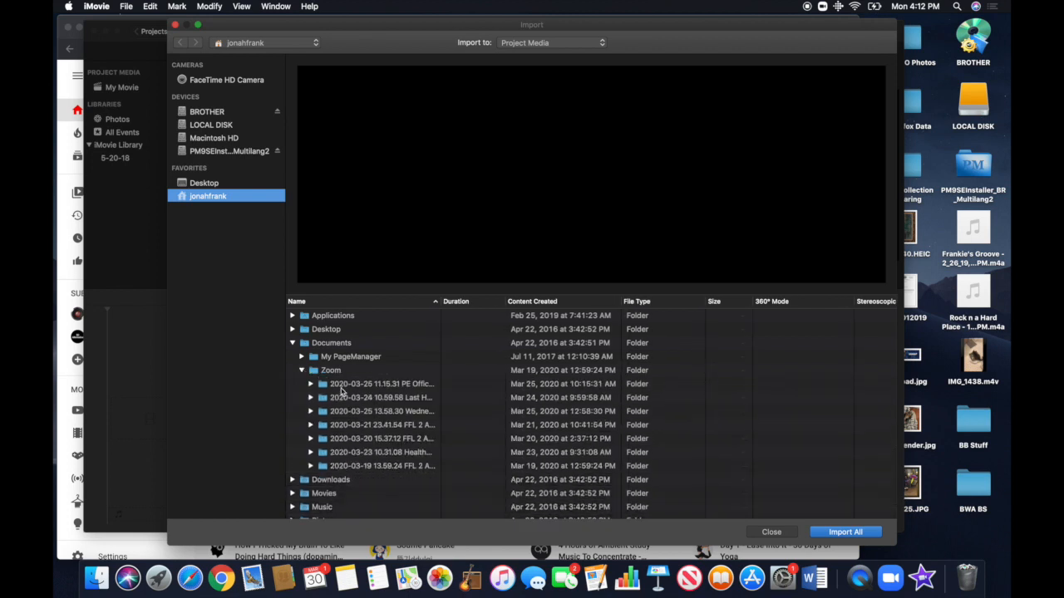
{"action": "scroll", "coordinate": [351, 448], "scroll_direction": "down", "scroll_amount": 1}
{"action": "scroll", "coordinate": [351, 449], "scroll_direction": "down", "scroll_amount": 1}
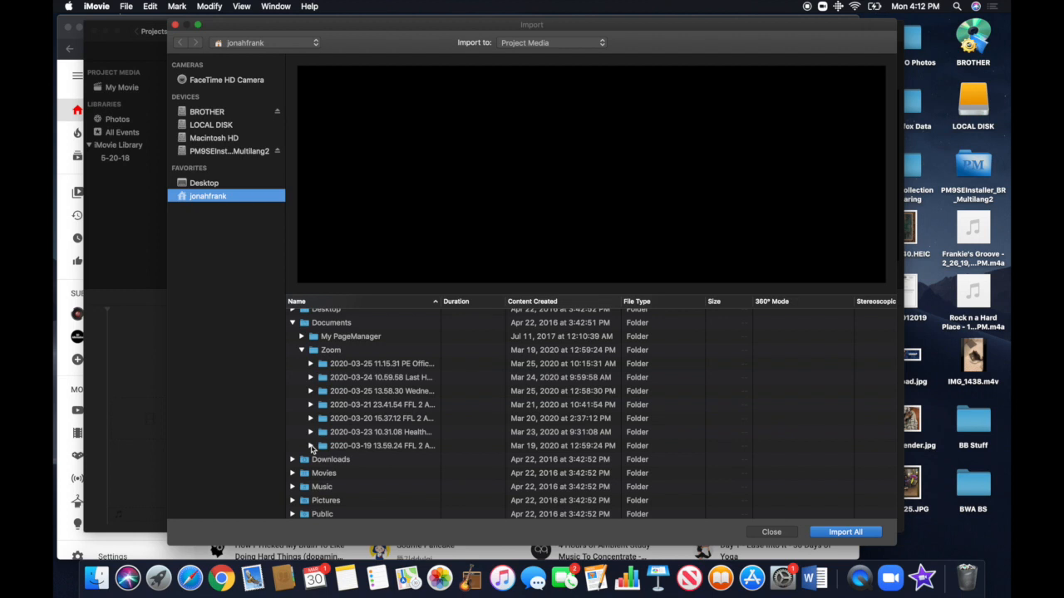
{"action": "left_click", "coordinate": [310, 447]}
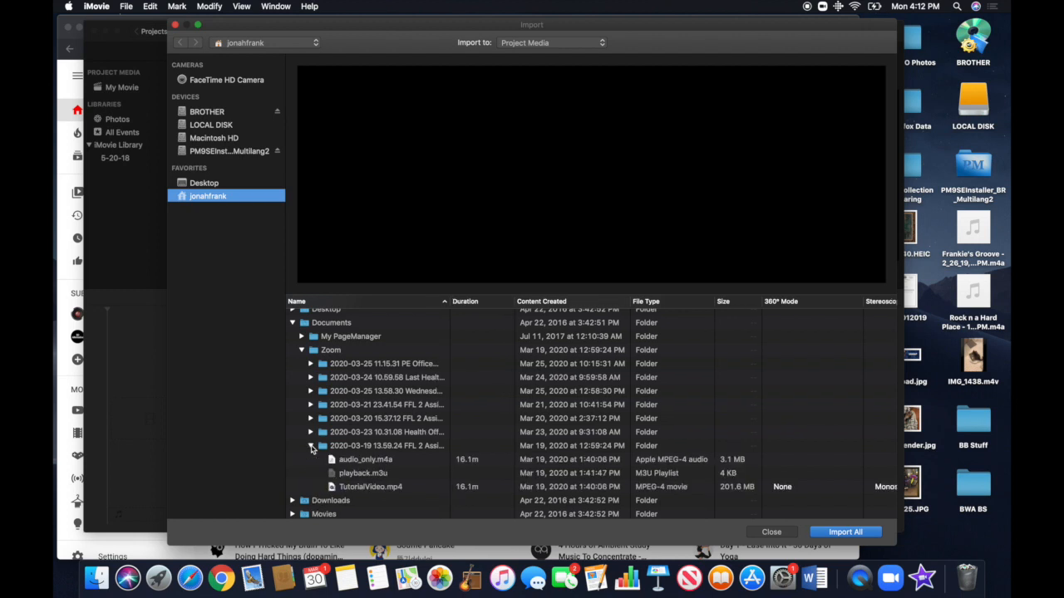
{"action": "left_click", "coordinate": [377, 488]}
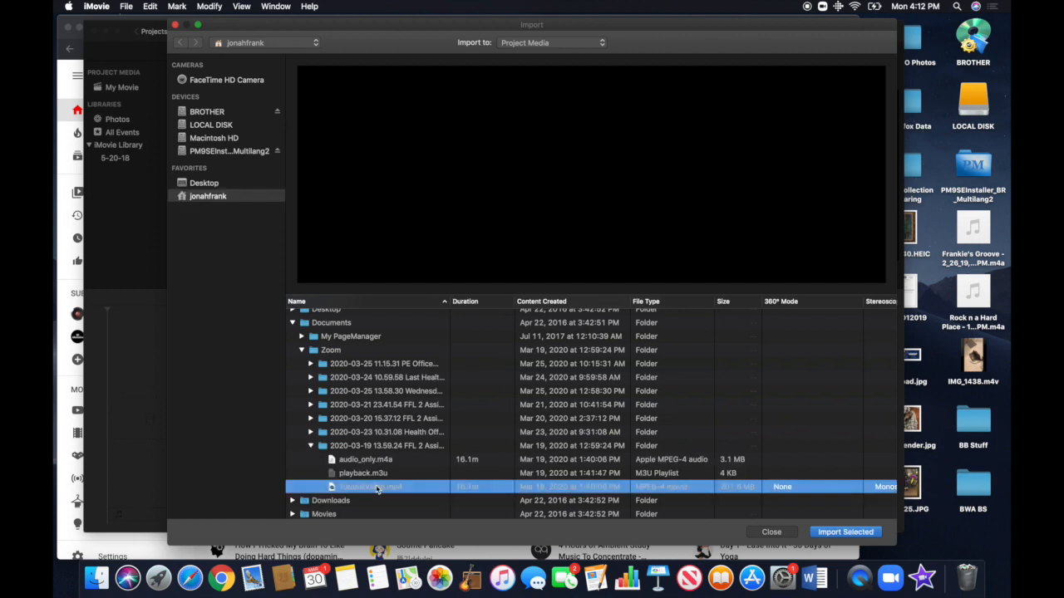
{"action": "left_click", "coordinate": [845, 532]}
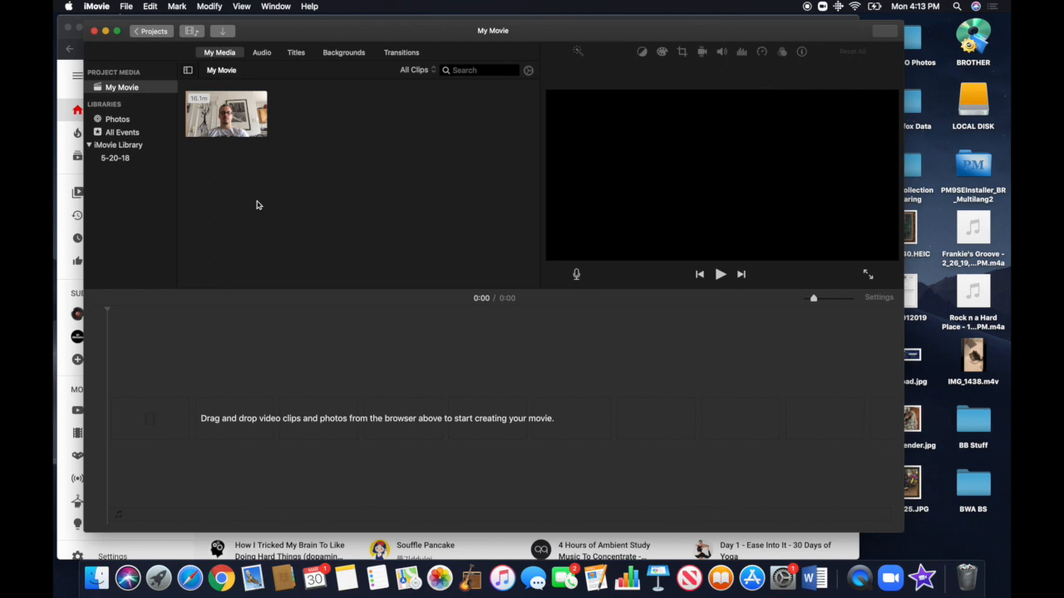
Add the whole imported tutorial clip to the empty movie timeline
{"action": "left_click", "coordinate": [220, 122]}
{"action": "left_click_drag", "start_coordinate": [220, 122], "coordinate": [236, 412]}
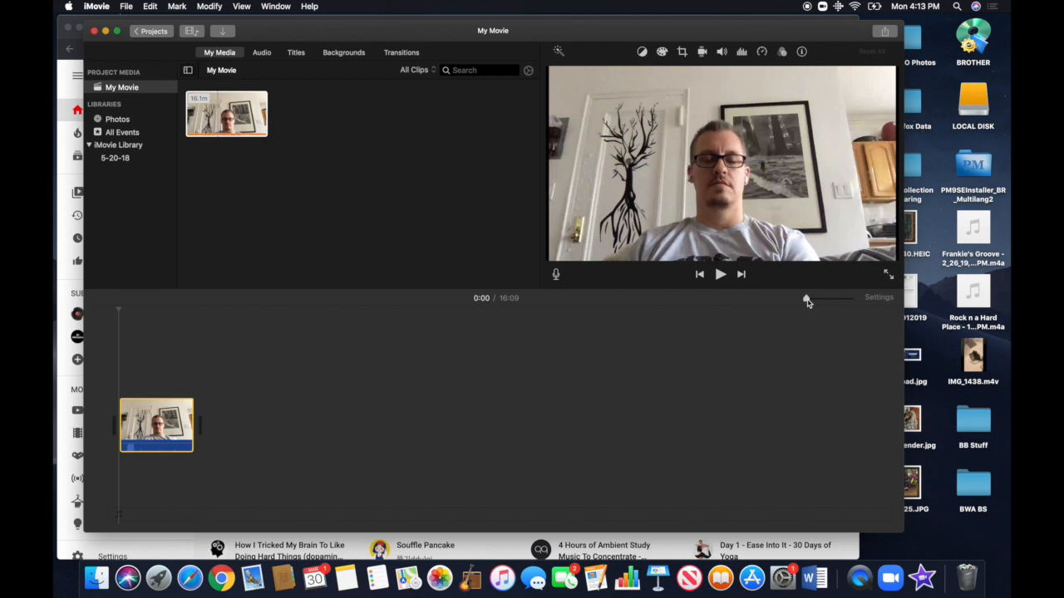
{"action": "left_click_drag", "start_coordinate": [808, 303], "coordinate": [828, 300]}
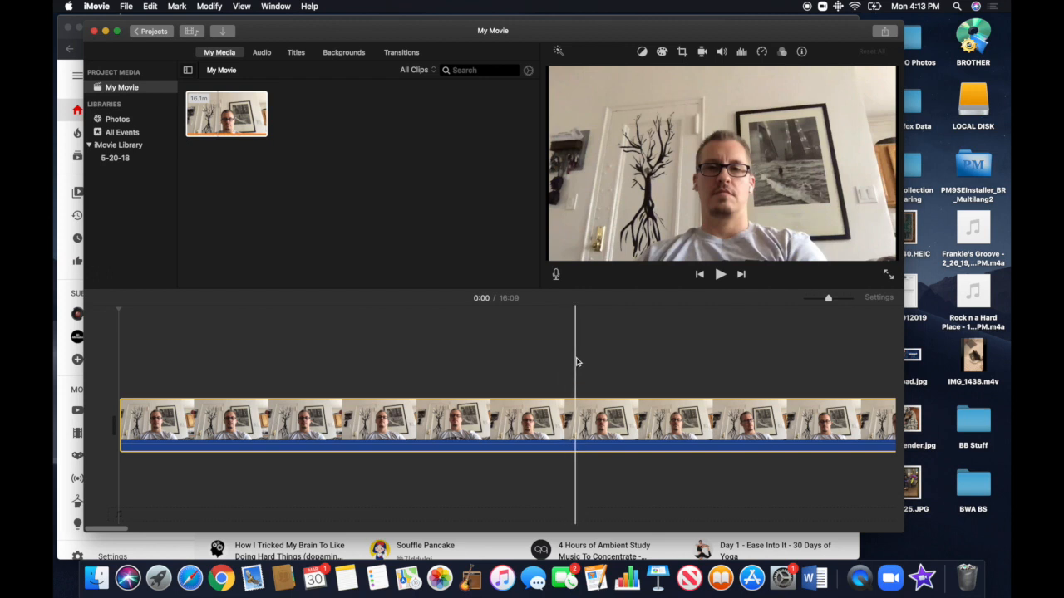
Split the timeline clip at 4:59
{"action": "scroll", "coordinate": [686, 426], "scroll_direction": "right", "scroll_amount": 7}
{"action": "scroll", "coordinate": [686, 426], "scroll_direction": "right", "scroll_amount": 8}
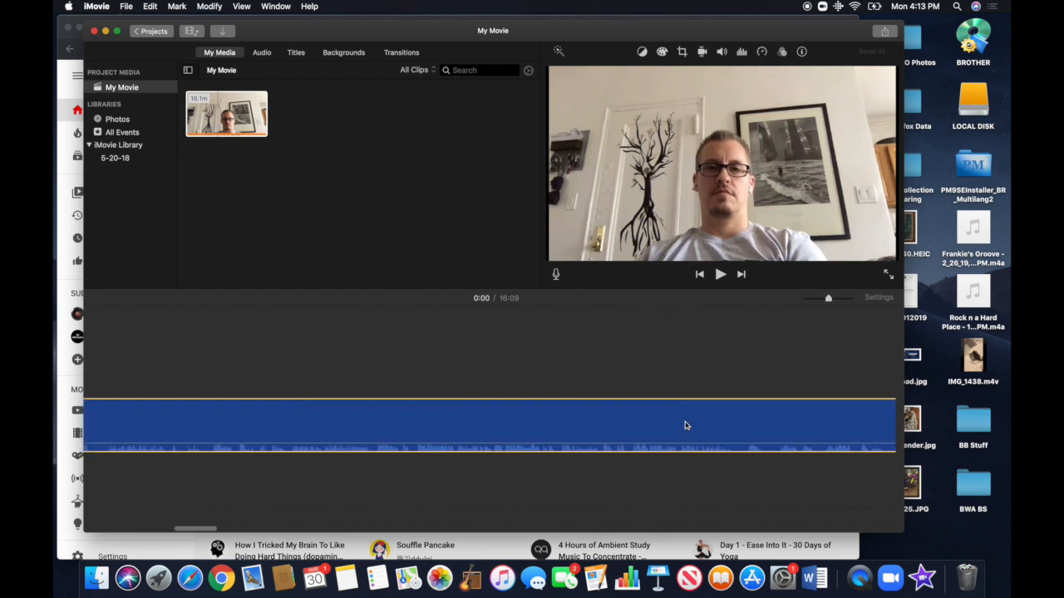
{"action": "scroll", "coordinate": [687, 426], "scroll_direction": "right", "scroll_amount": 8}
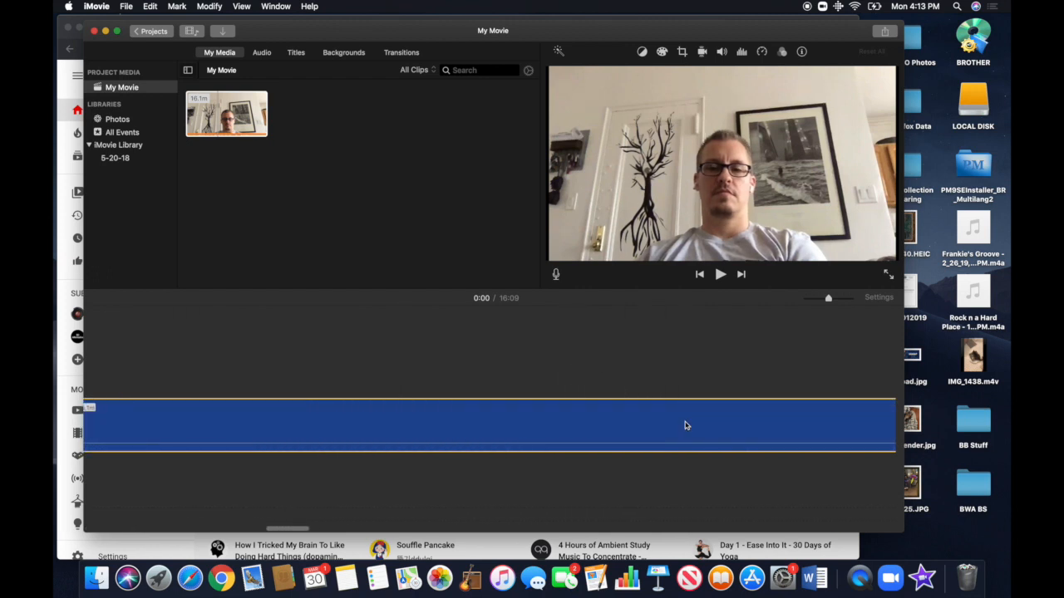
{"action": "scroll", "coordinate": [687, 425], "scroll_direction": "right", "scroll_amount": 2}
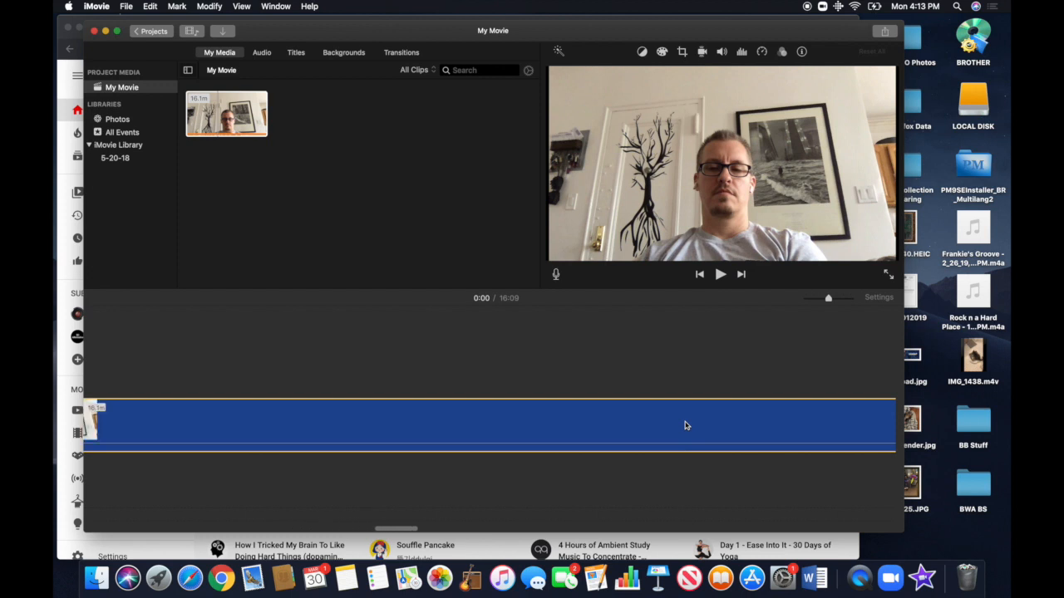
{"action": "scroll", "coordinate": [686, 425], "scroll_direction": "right", "scroll_amount": 2}
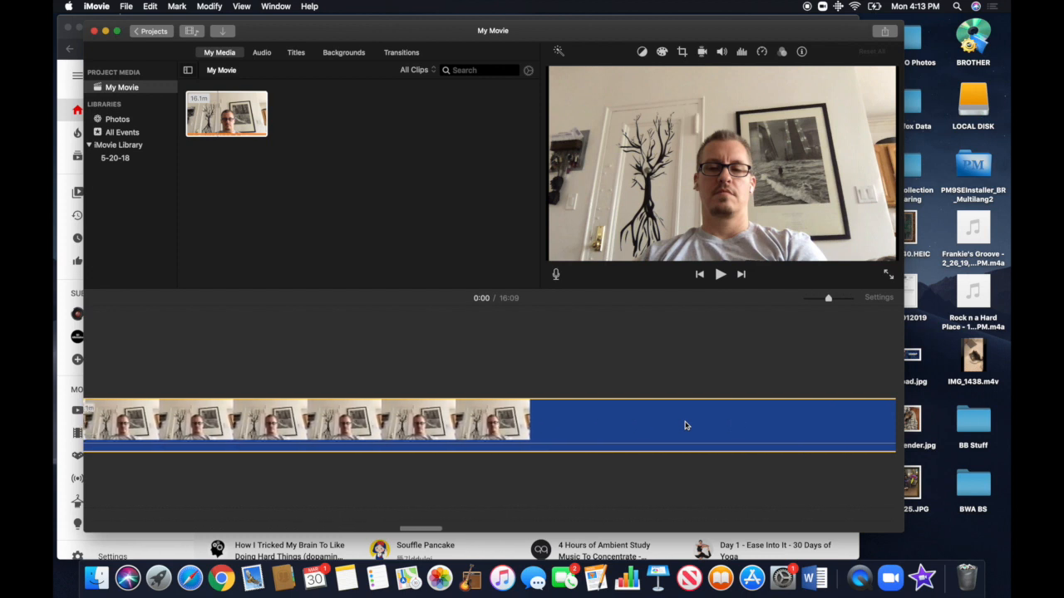
{"action": "scroll", "coordinate": [686, 426], "scroll_direction": "left", "scroll_amount": 4}
{"action": "scroll", "coordinate": [686, 425], "scroll_direction": "left", "scroll_amount": 6}
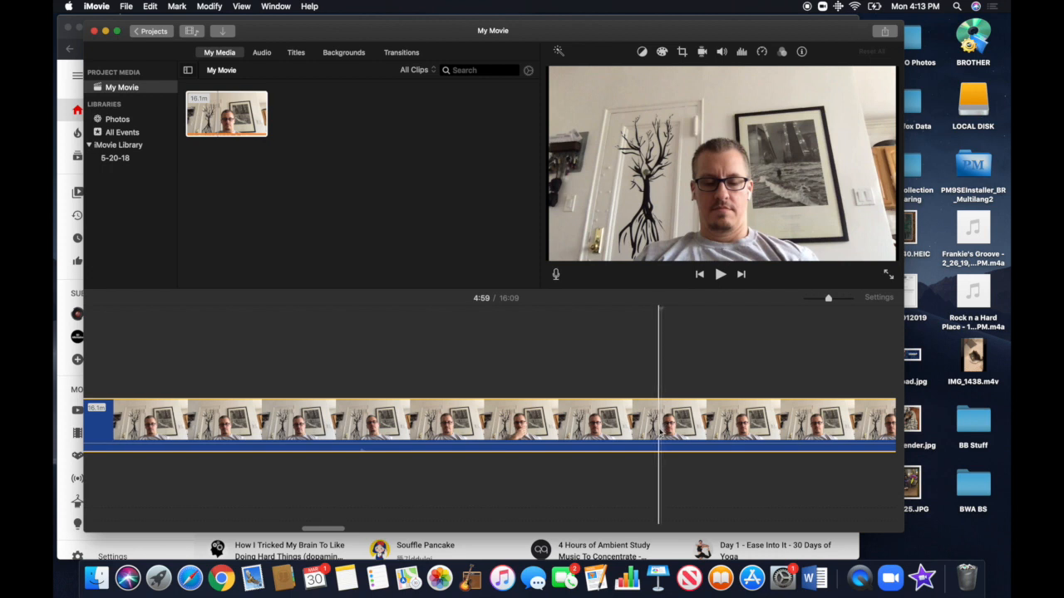
{"action": "right_click", "coordinate": [660, 431]}
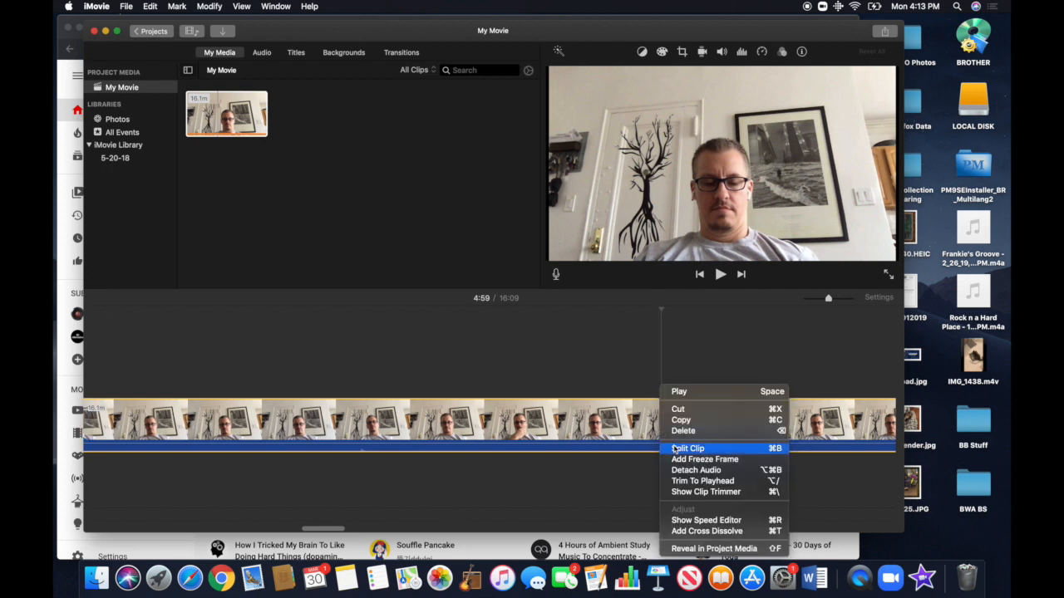
{"action": "left_click", "coordinate": [675, 448]}
Delete the clip section after the split and return the playhead to the start of the movie
{"action": "left_click", "coordinate": [709, 425]}
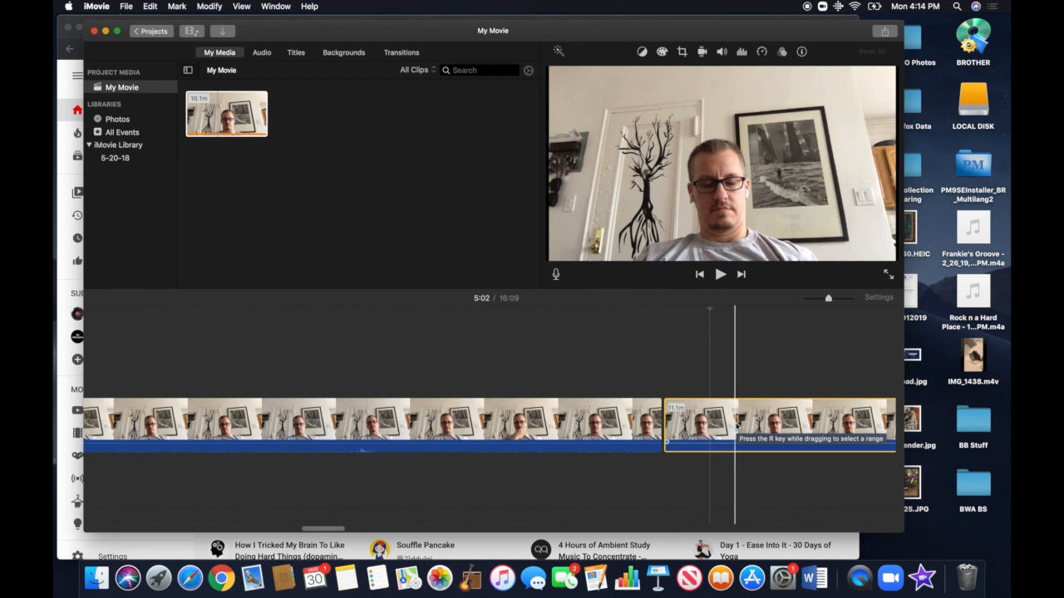
{"action": "key", "text": "Delete"}
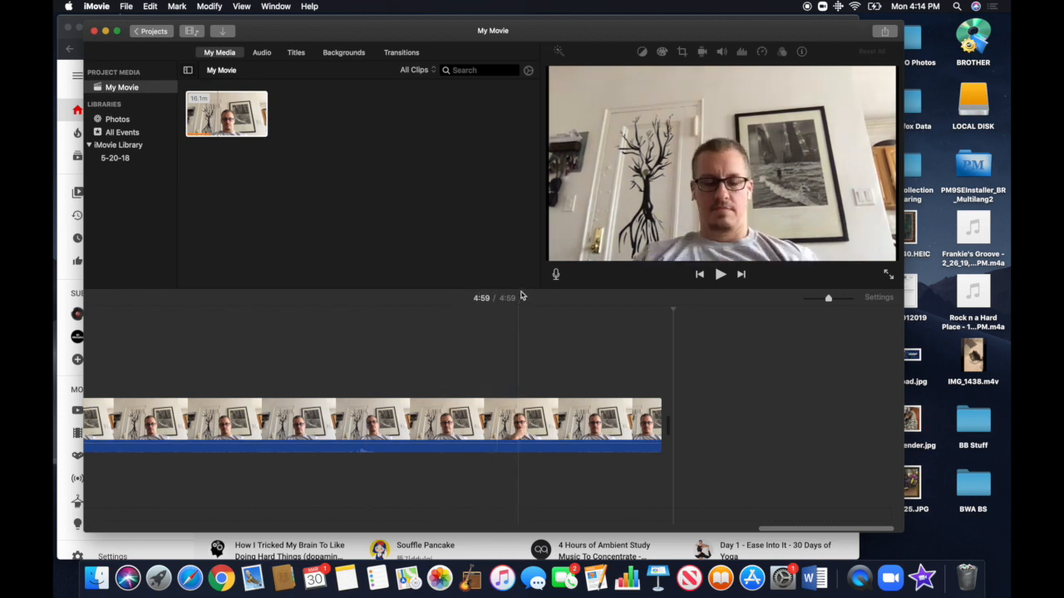
{"action": "scroll", "coordinate": [461, 332], "scroll_direction": "left", "scroll_amount": 20}
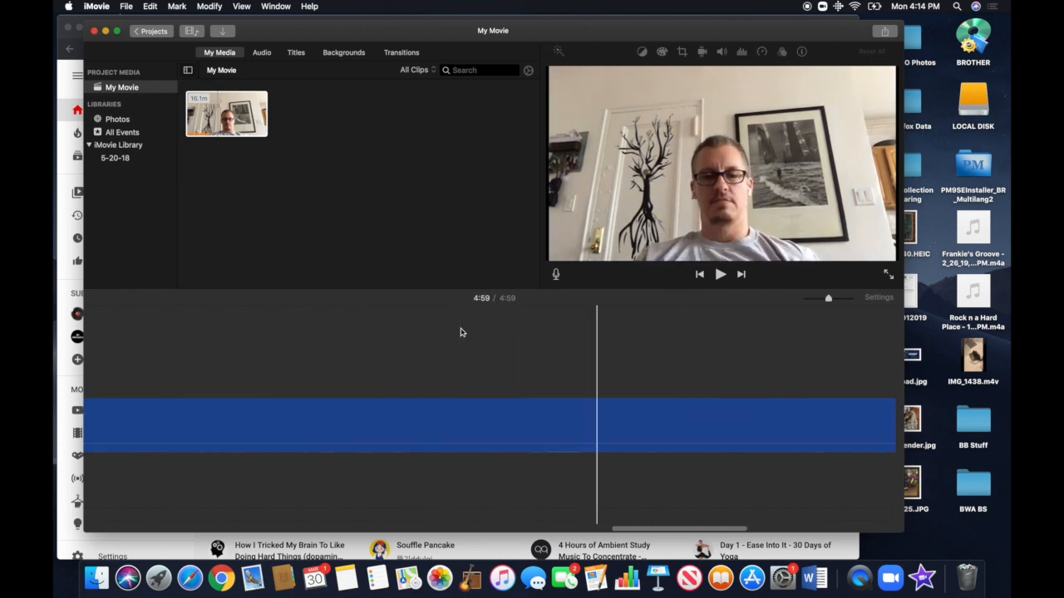
{"action": "left_click", "coordinate": [95, 334]}
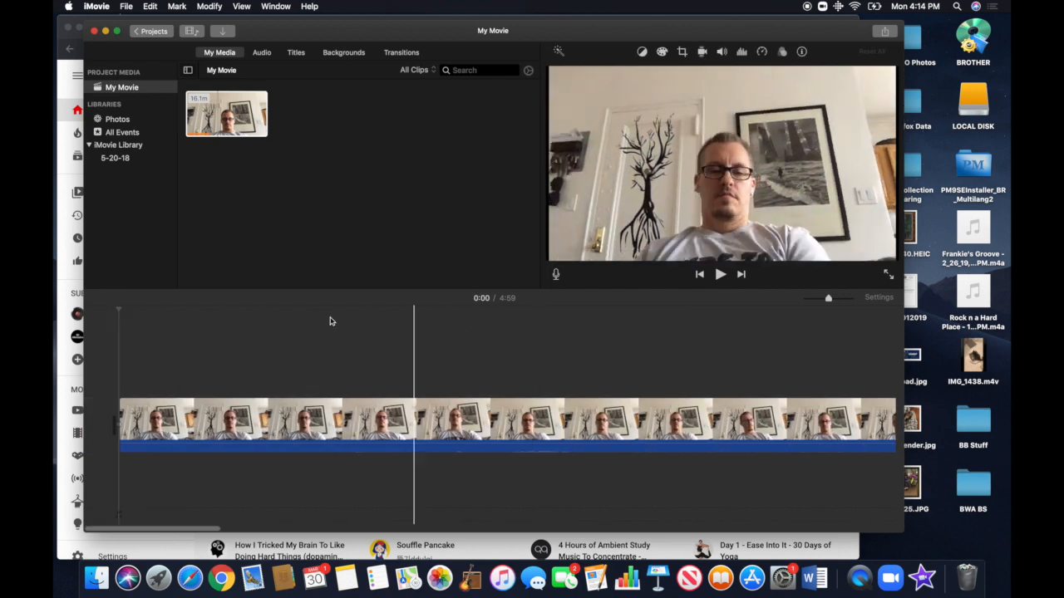
Share the movie to the YouTube account and title it "Tutorial Video"
{"action": "left_click", "coordinate": [126, 6]}
{"action": "mouse_move", "coordinate": [143, 182]}
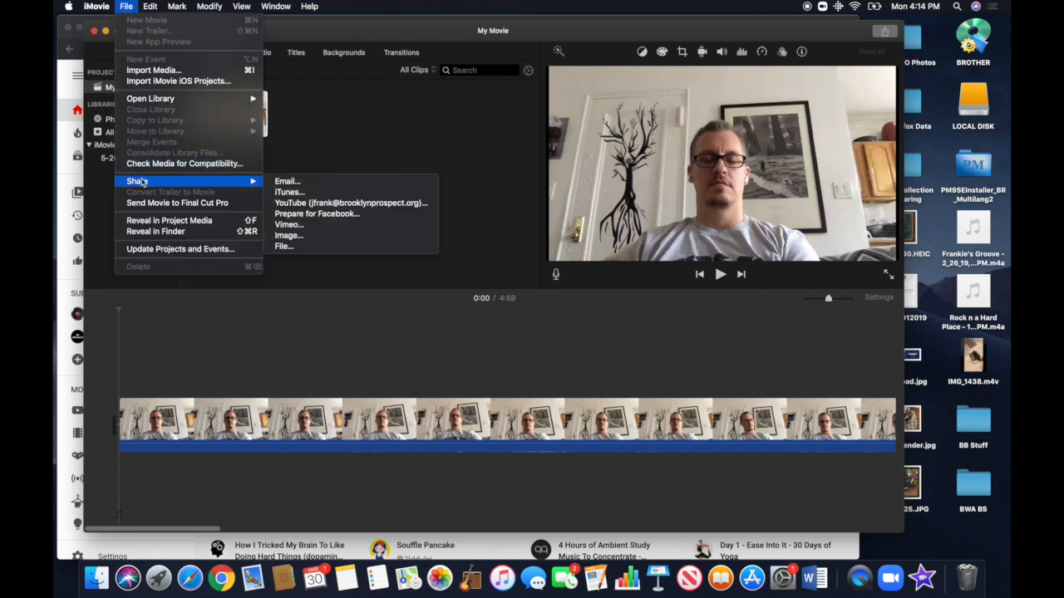
{"action": "left_click", "coordinate": [292, 204]}
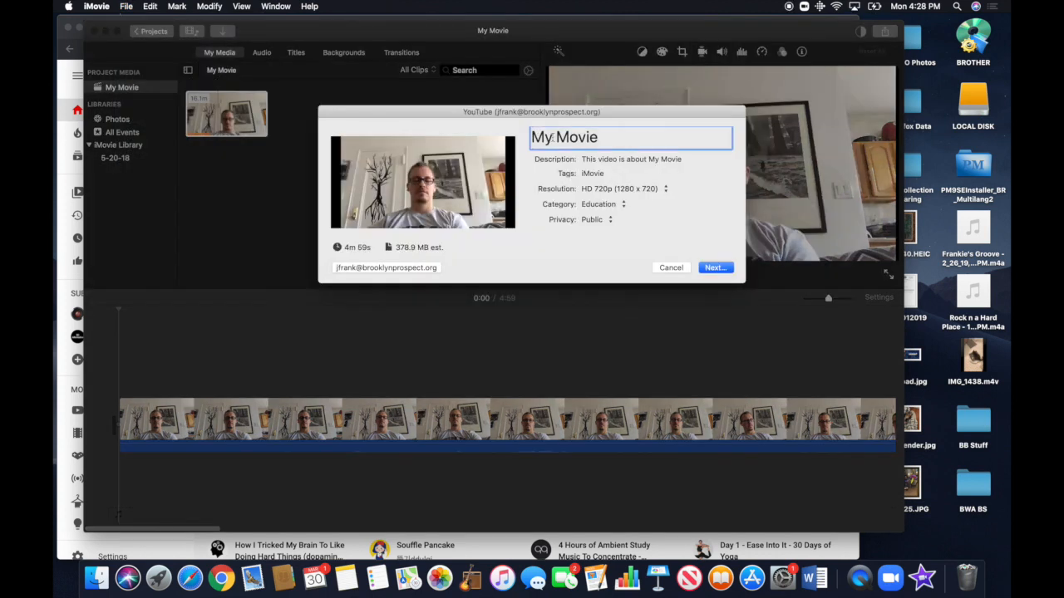
{"action": "type", "text": "Tuto"}
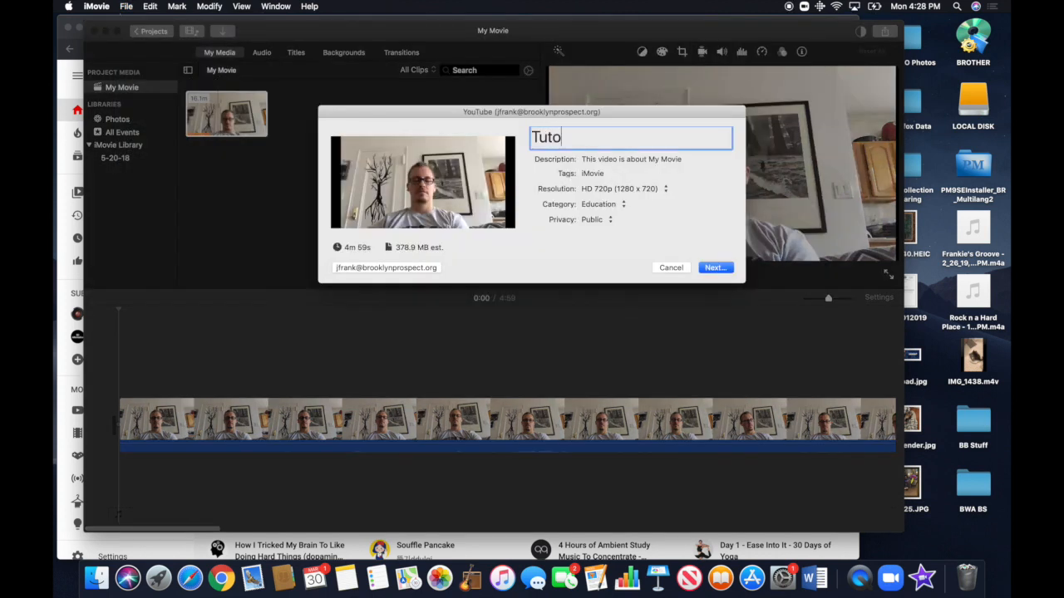
{"action": "type", "text": "rial Video"}
Set the YouTube description to "Helping" and publish the video
{"action": "left_click", "coordinate": [596, 158]}
{"action": "triple_click", "coordinate": [599, 156]}
{"action": "type", "text": "Helping"}
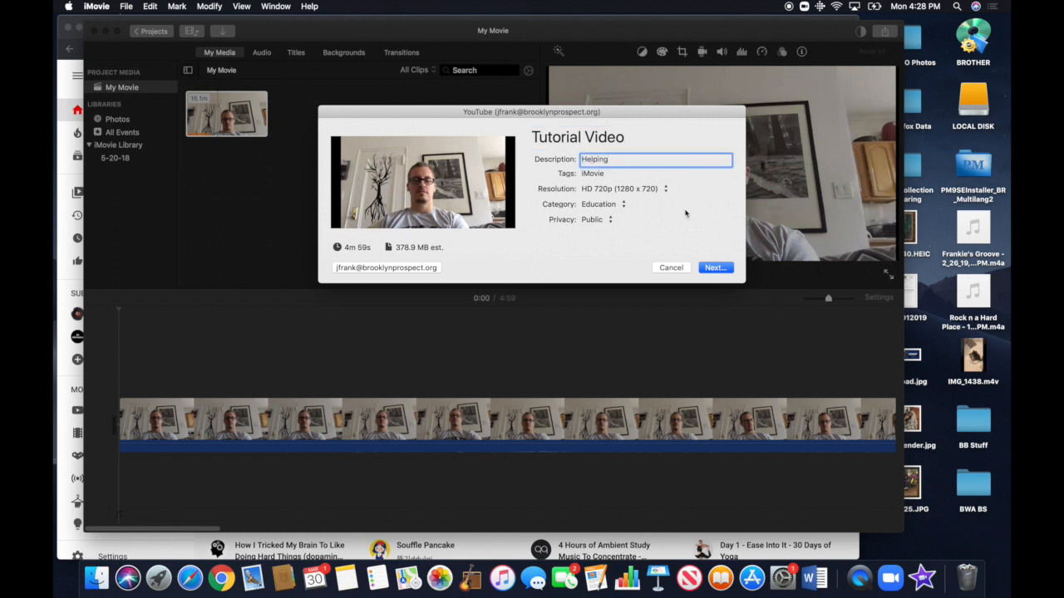
{"action": "left_click", "coordinate": [715, 267]}
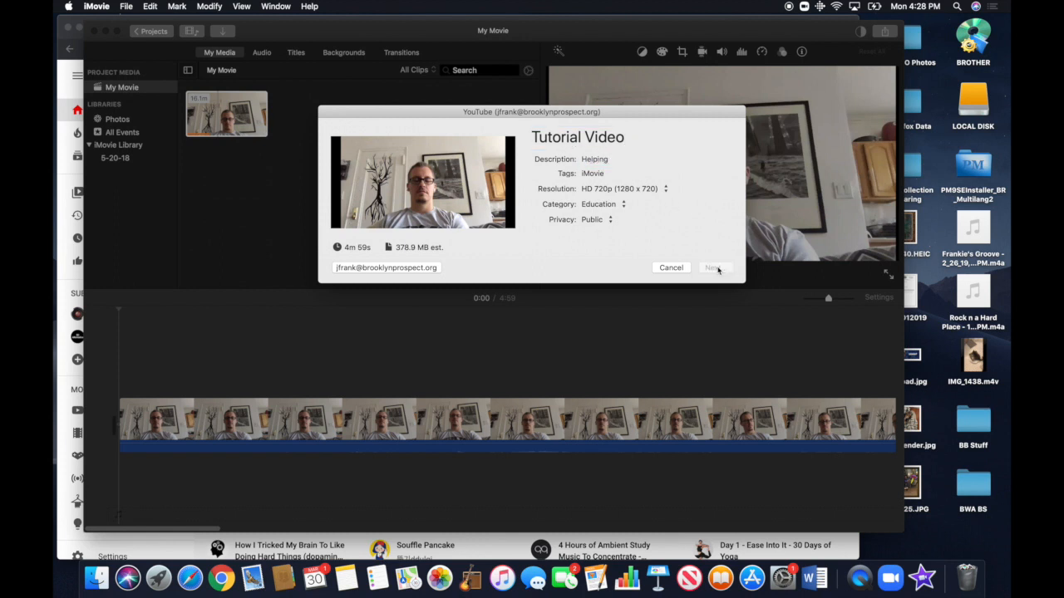
{"action": "key", "text": "Return"}
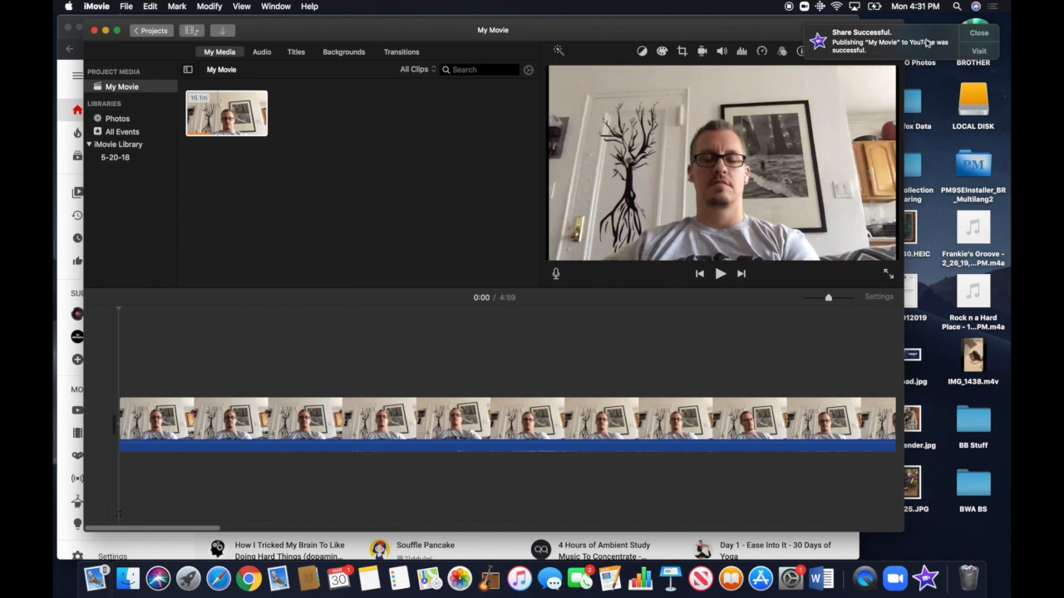
Dismiss the share notification and switch from iMovie to YouTube in Chrome, opening the signed-in account's own channel page
{"action": "left_click", "coordinate": [978, 34]}
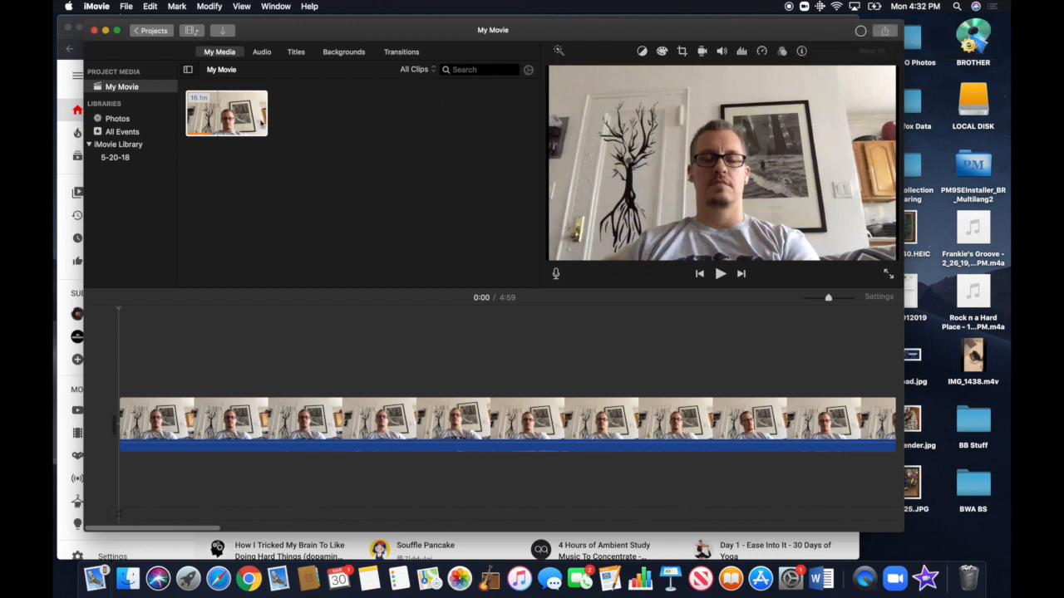
{"action": "left_click", "coordinate": [106, 31]}
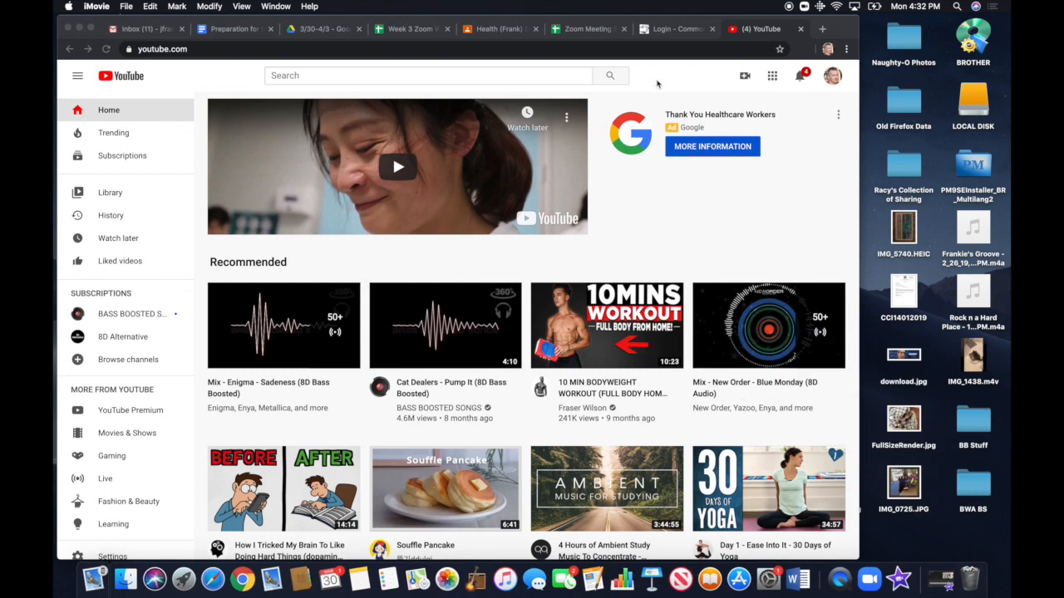
{"action": "left_click", "coordinate": [831, 83]}
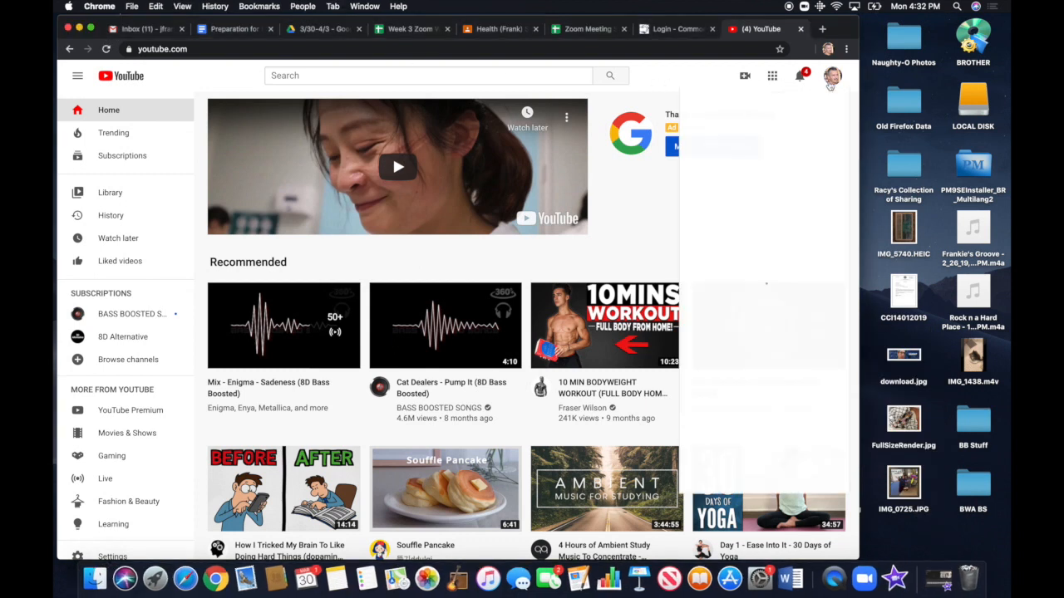
{"action": "left_click", "coordinate": [742, 163]}
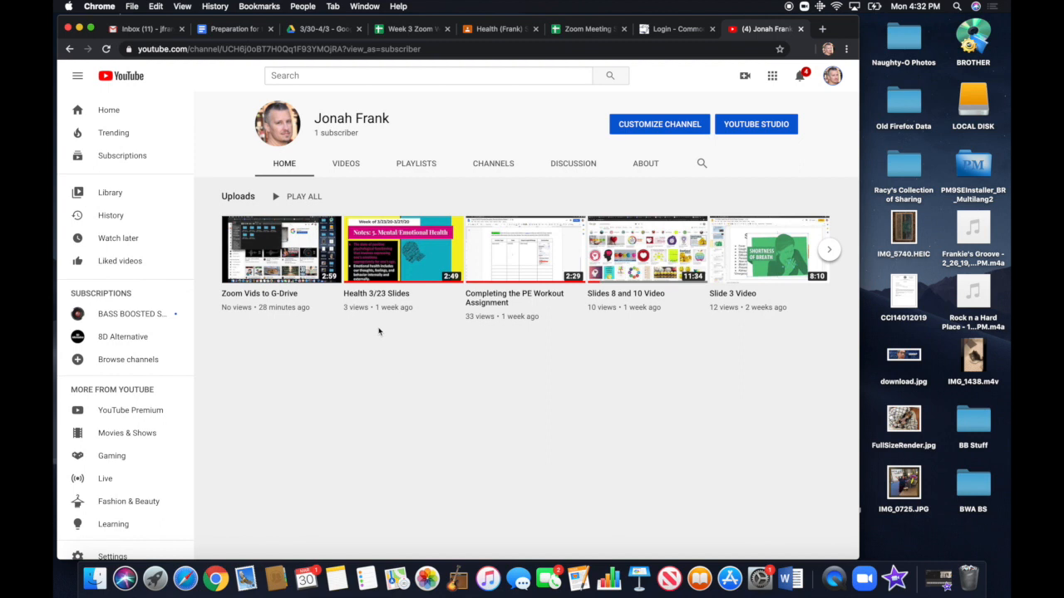
Look through the channel's home and uploaded videos for the newly published movie
{"action": "scroll", "coordinate": [379, 331], "scroll_direction": "down", "scroll_amount": 1}
{"action": "scroll", "coordinate": [379, 331], "scroll_direction": "up", "scroll_amount": 1}
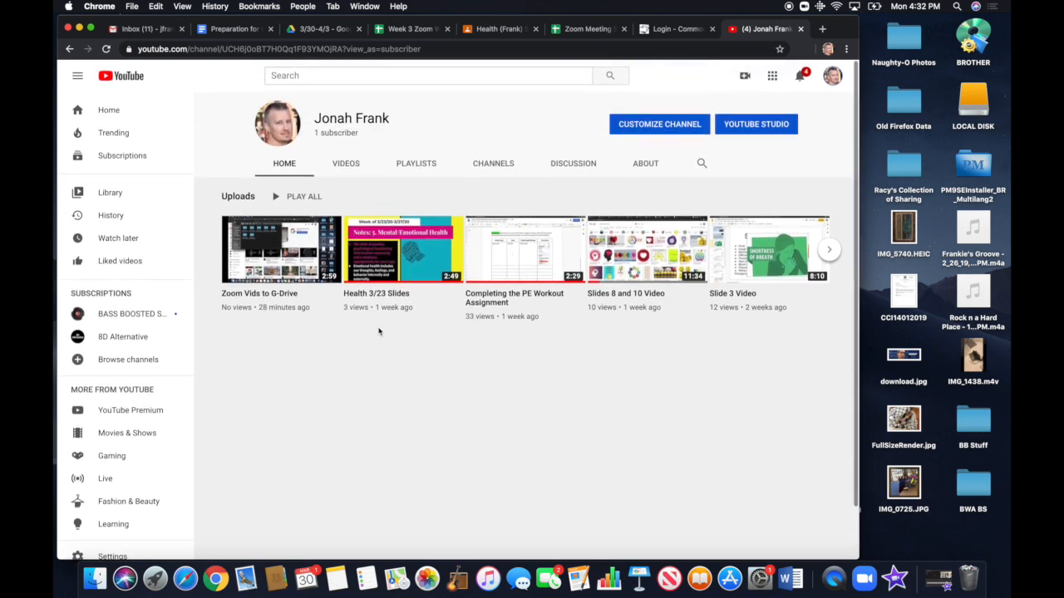
{"action": "left_click", "coordinate": [346, 164]}
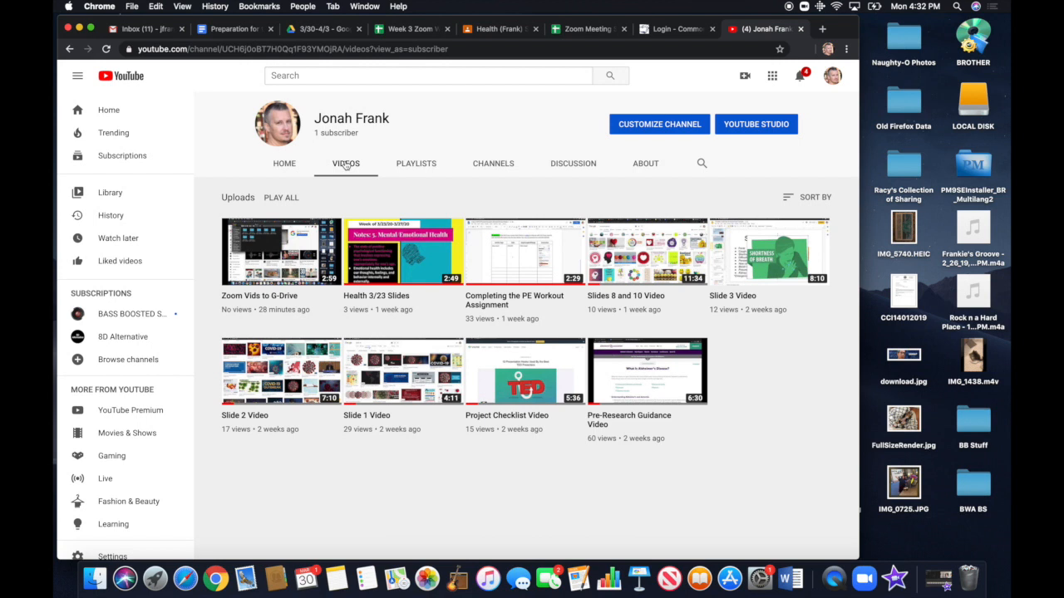
{"action": "left_click", "coordinate": [286, 165]}
In YouTube Studio's list of channel videos, set the visibility of the topmost upload to Unlisted and save it
{"action": "left_click", "coordinate": [762, 127]}
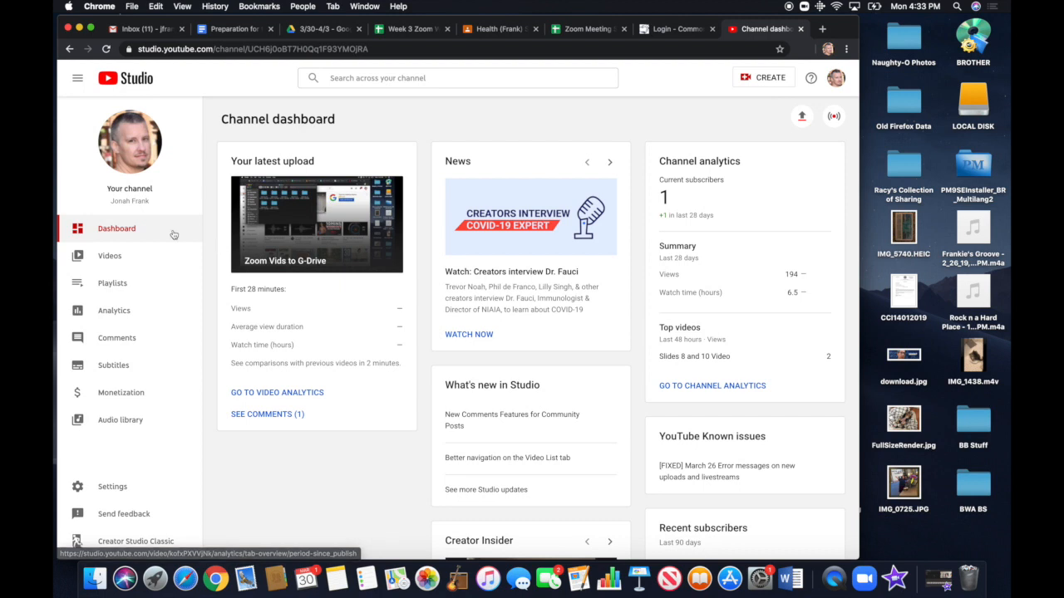
{"action": "left_click", "coordinate": [105, 256]}
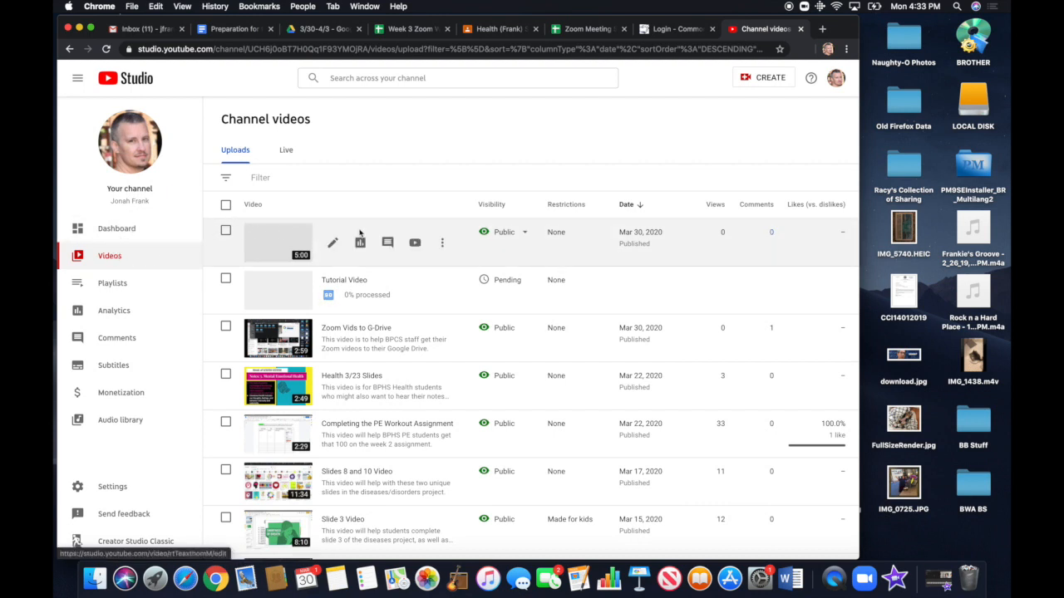
{"action": "left_click", "coordinate": [523, 236]}
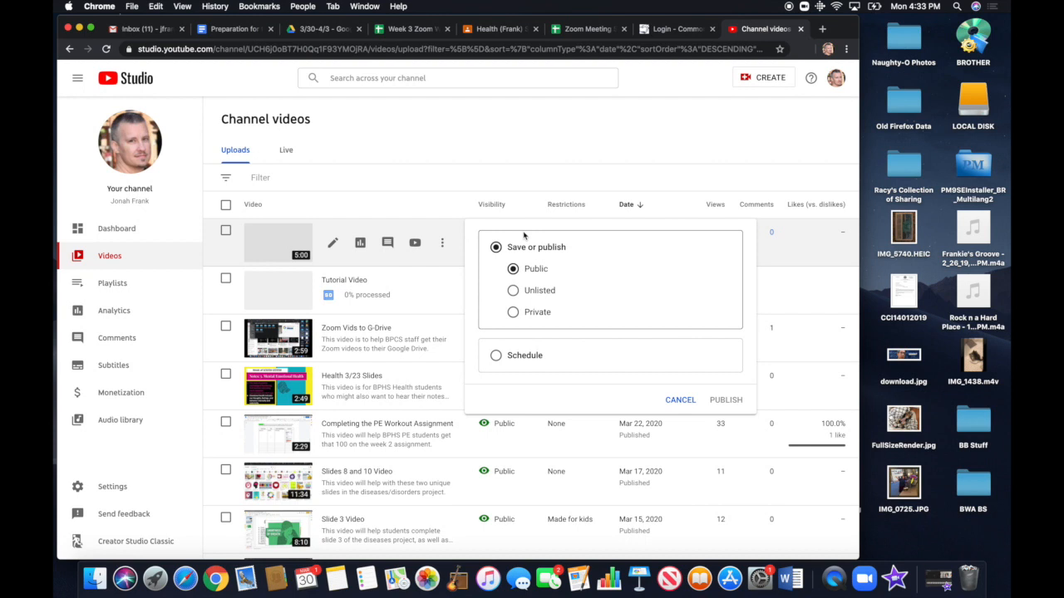
{"action": "left_click", "coordinate": [513, 291]}
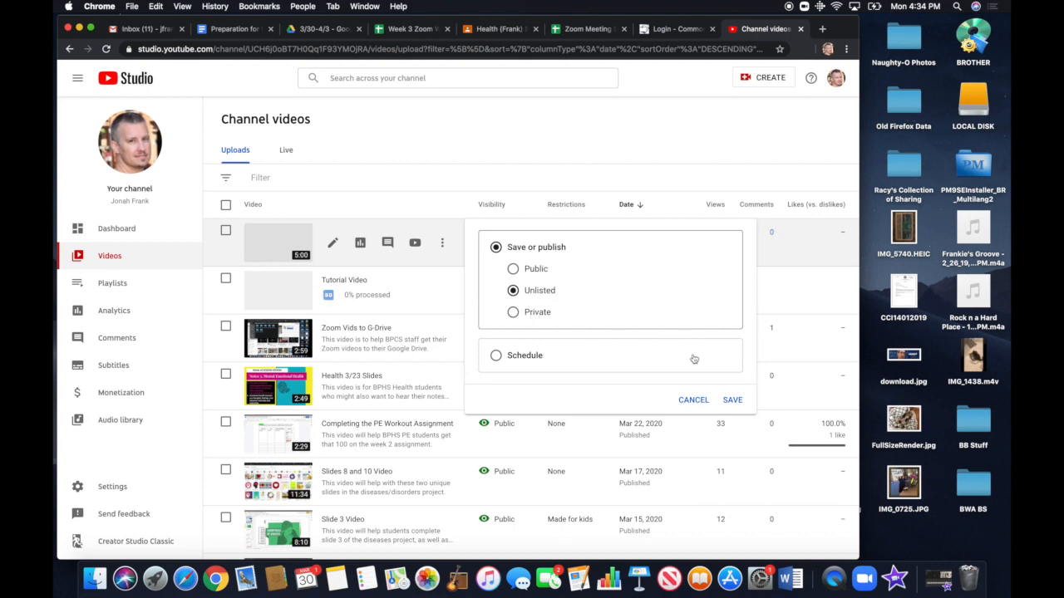
{"action": "left_click", "coordinate": [733, 402]}
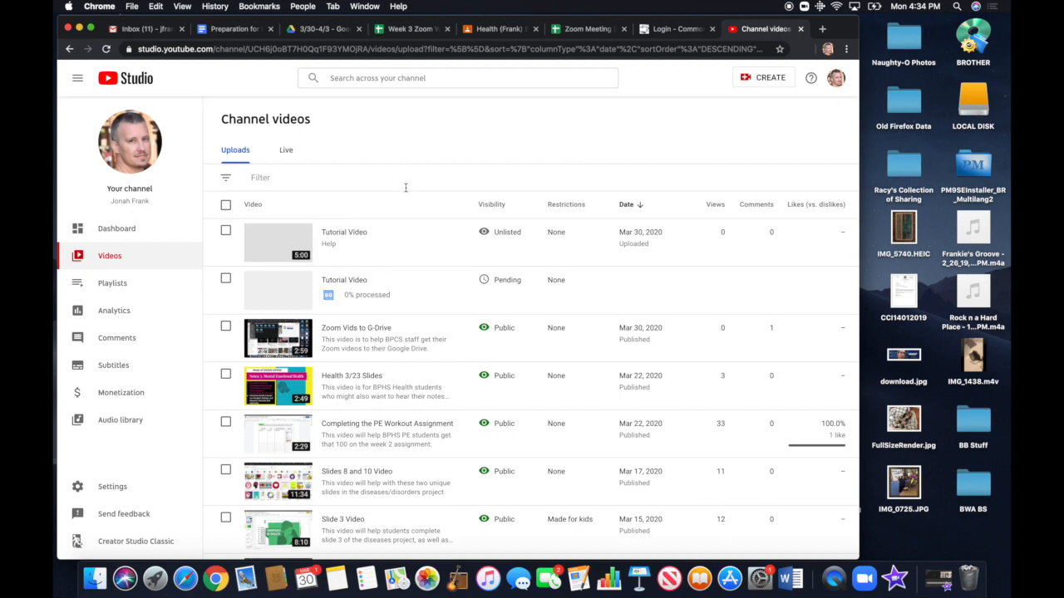
Open the details of the unlisted Tutorial Video and copy its video link address
{"action": "mouse_move", "coordinate": [378, 231]}
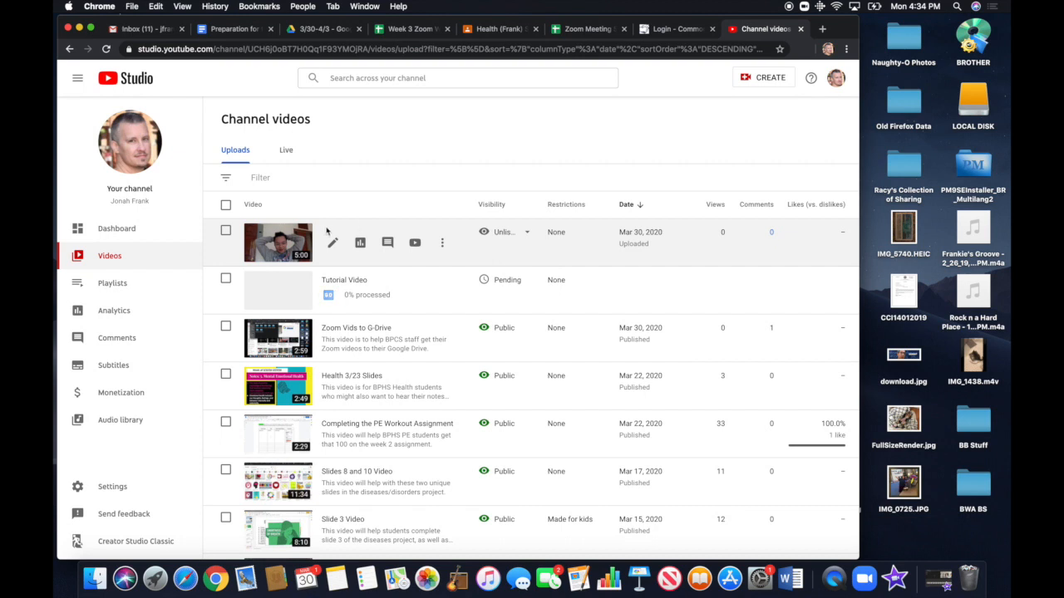
{"action": "left_click", "coordinate": [277, 241]}
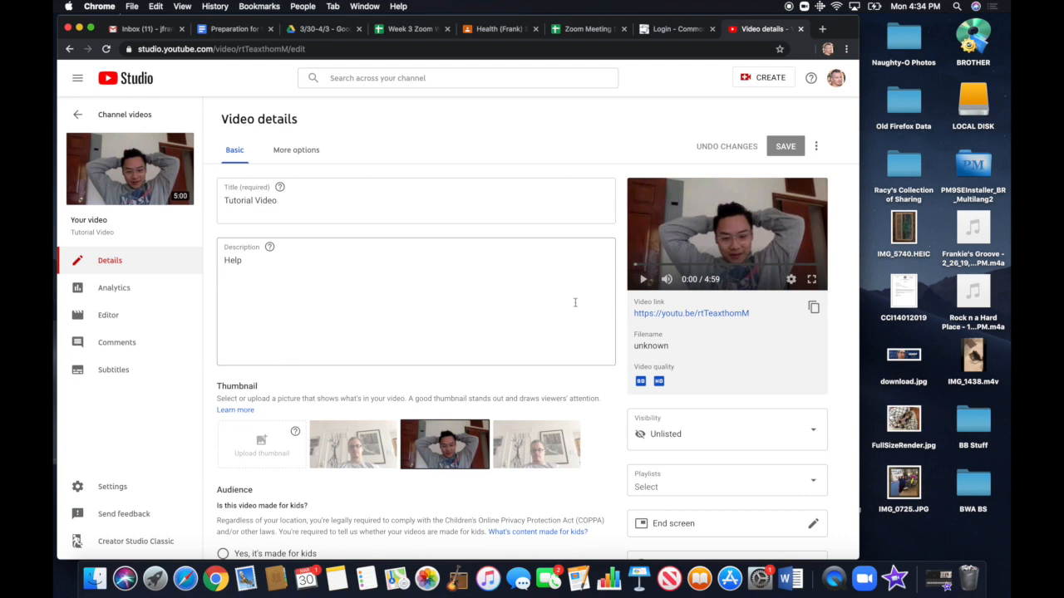
{"action": "right_click", "coordinate": [704, 315]}
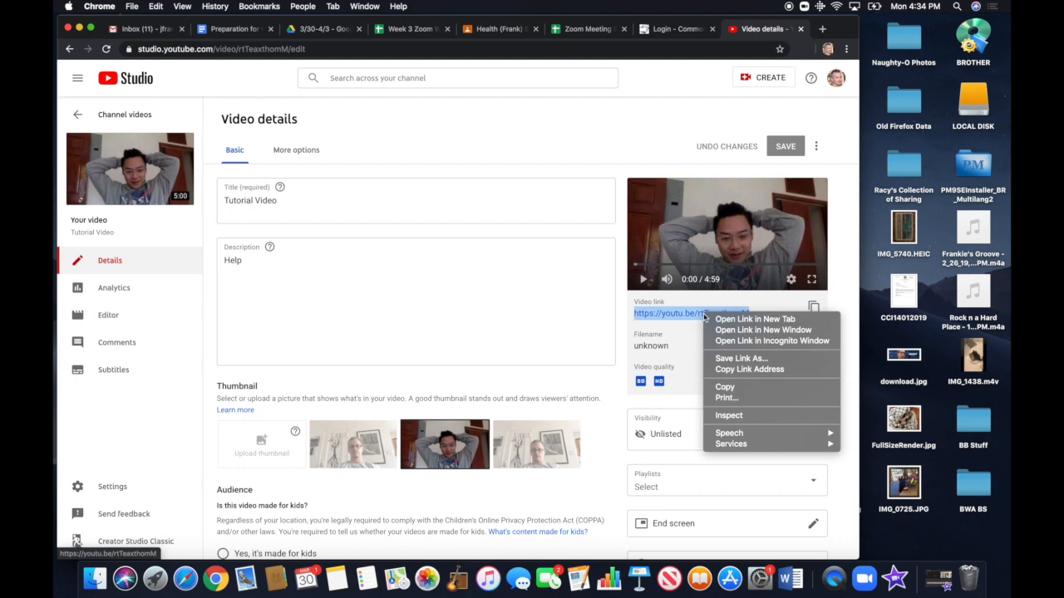
{"action": "left_click", "coordinate": [711, 370]}
Start a new announcement in the Health Semester 2 stream in Google Classroom and attach the copied video link
{"action": "left_click", "coordinate": [479, 32]}
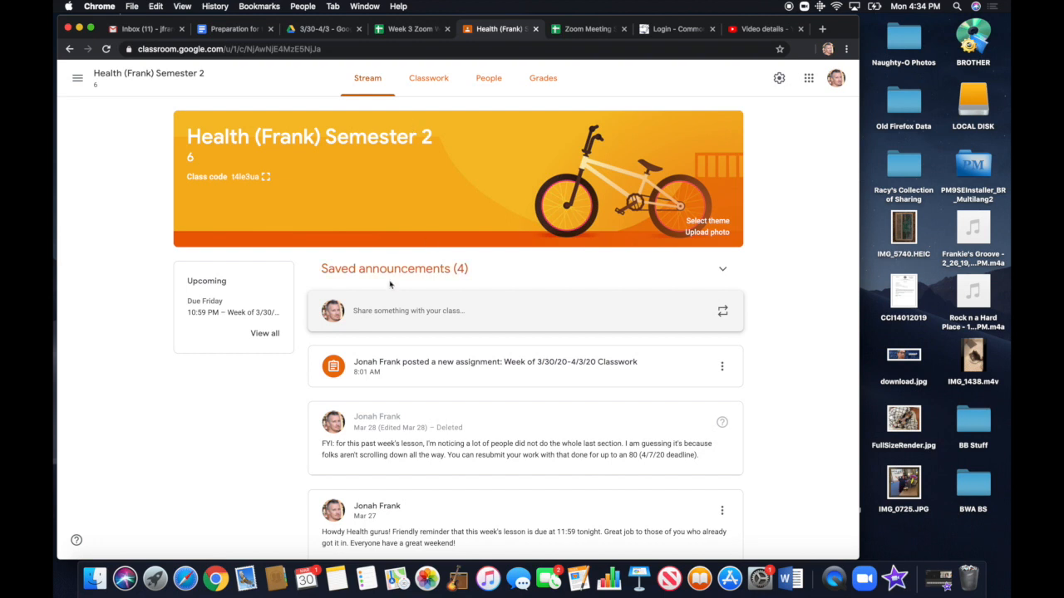
{"action": "left_click", "coordinate": [447, 316]}
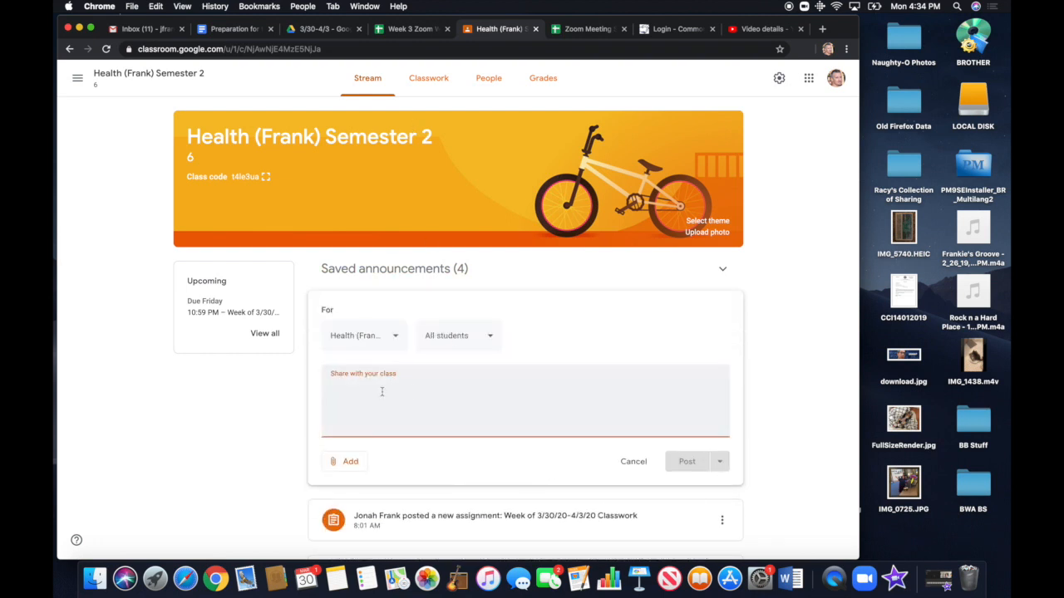
{"action": "left_click", "coordinate": [349, 461]}
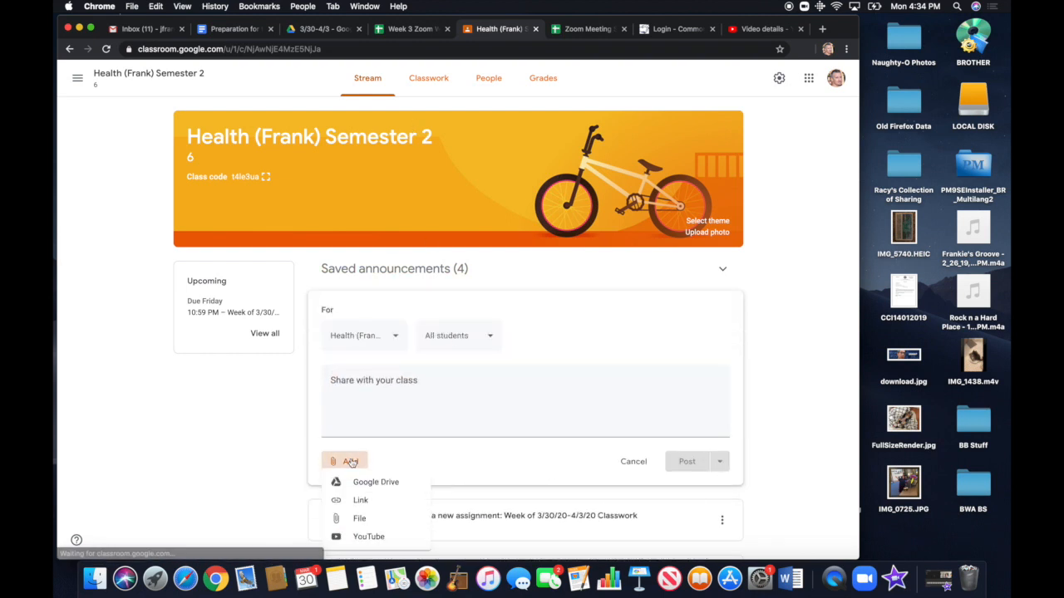
{"action": "left_click", "coordinate": [380, 499]}
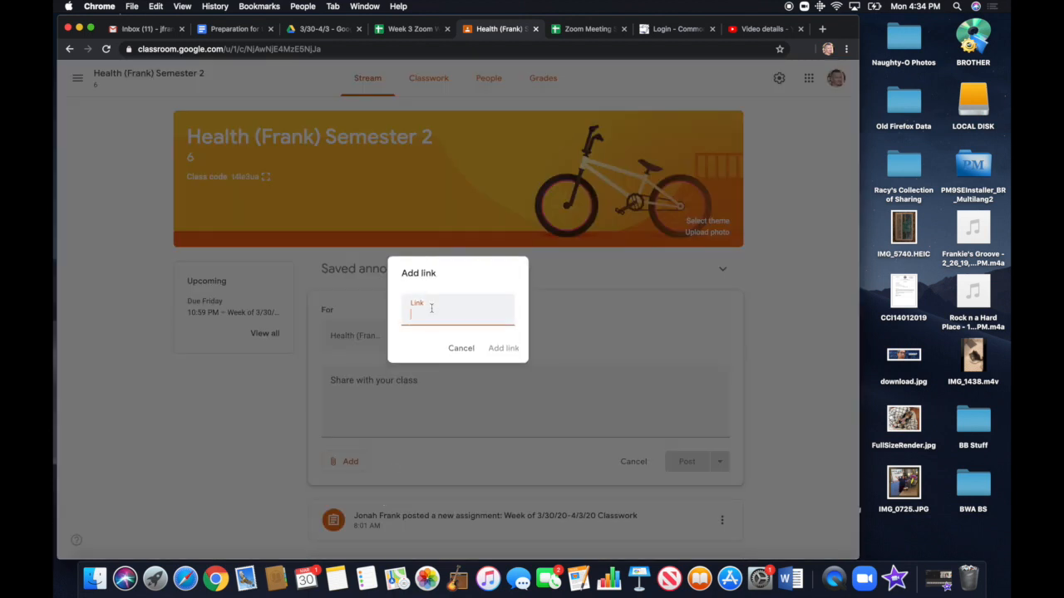
{"action": "type", "text": "https://youtu.be/rTeaxthomM"}
{"action": "left_click", "coordinate": [498, 348]}
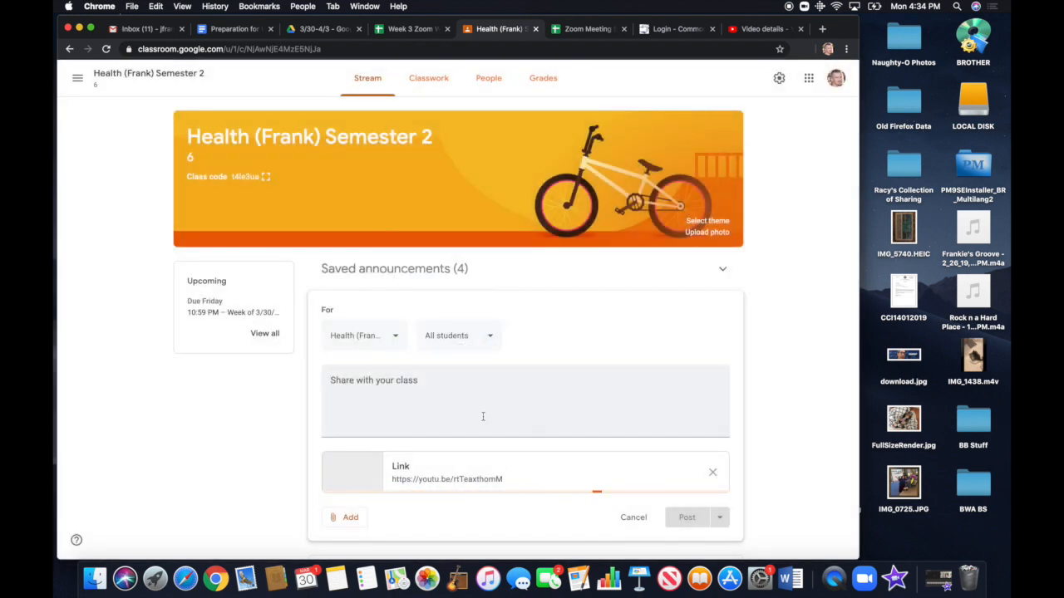
Remove the Tutorial Video attachment from the announcement draft and return to the video's details in YouTube Studio
{"action": "left_click", "coordinate": [712, 472]}
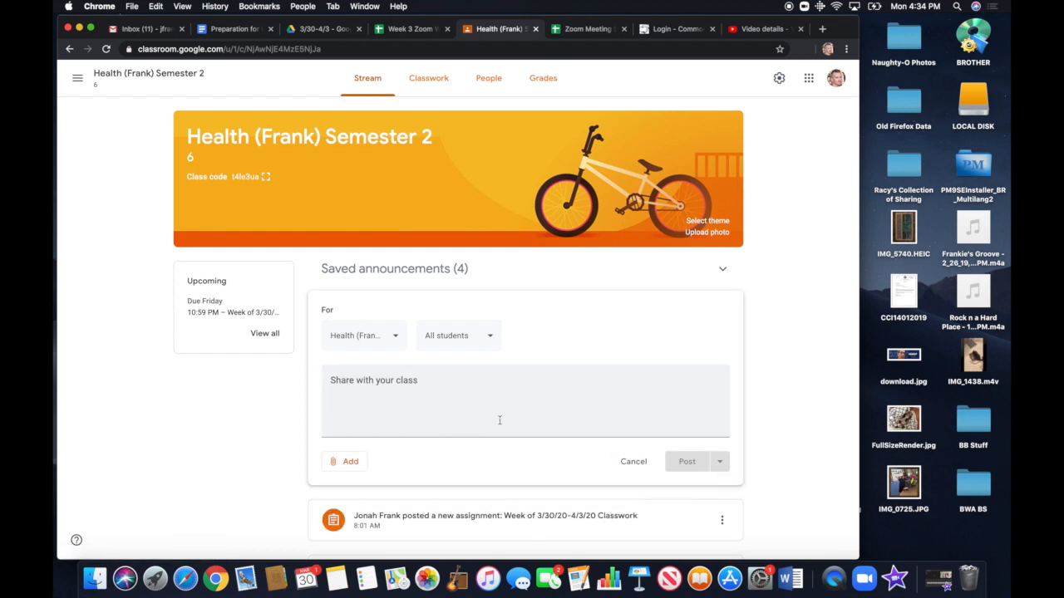
{"action": "left_click", "coordinate": [757, 31]}
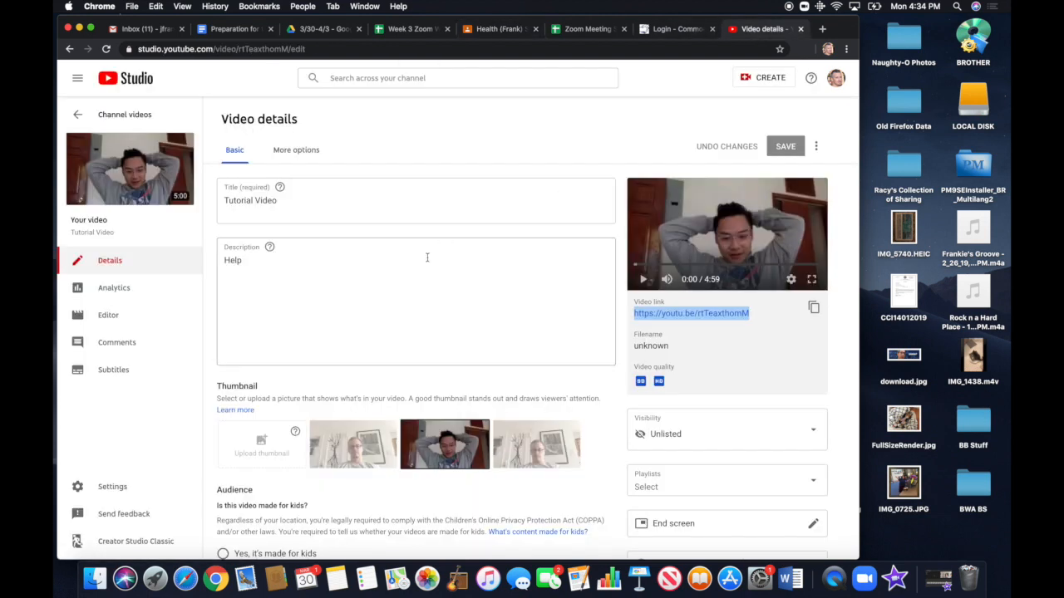